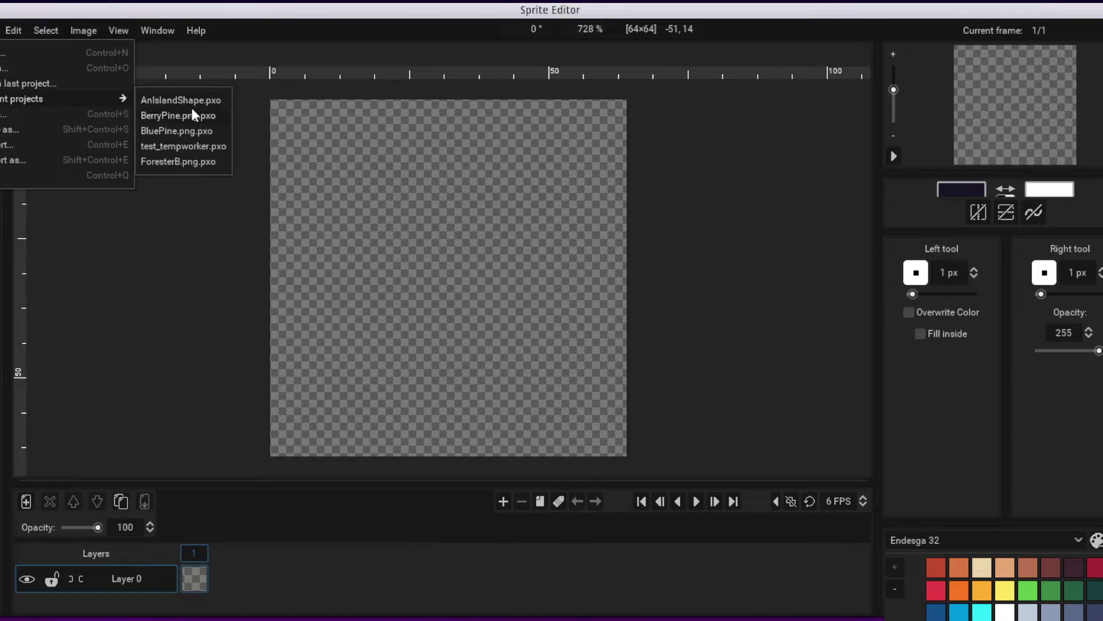
Open ForesterB.png.pxo from recent projects and show frame 2's axe-swing pose.
{"action": "left_click", "coordinate": [183, 163]}
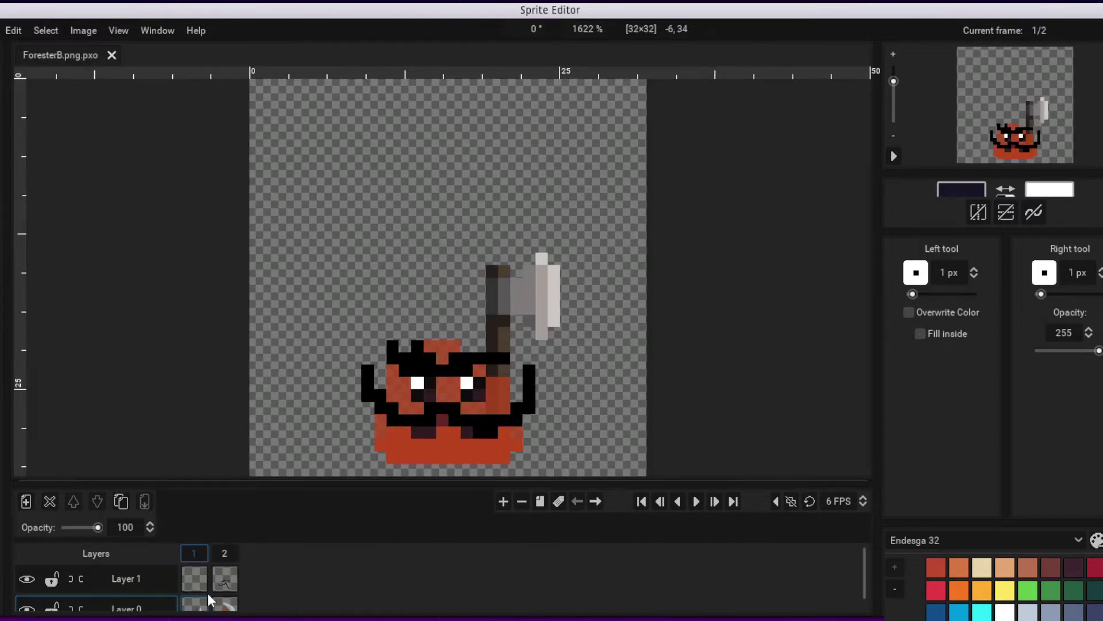
{"action": "left_click", "coordinate": [231, 583]}
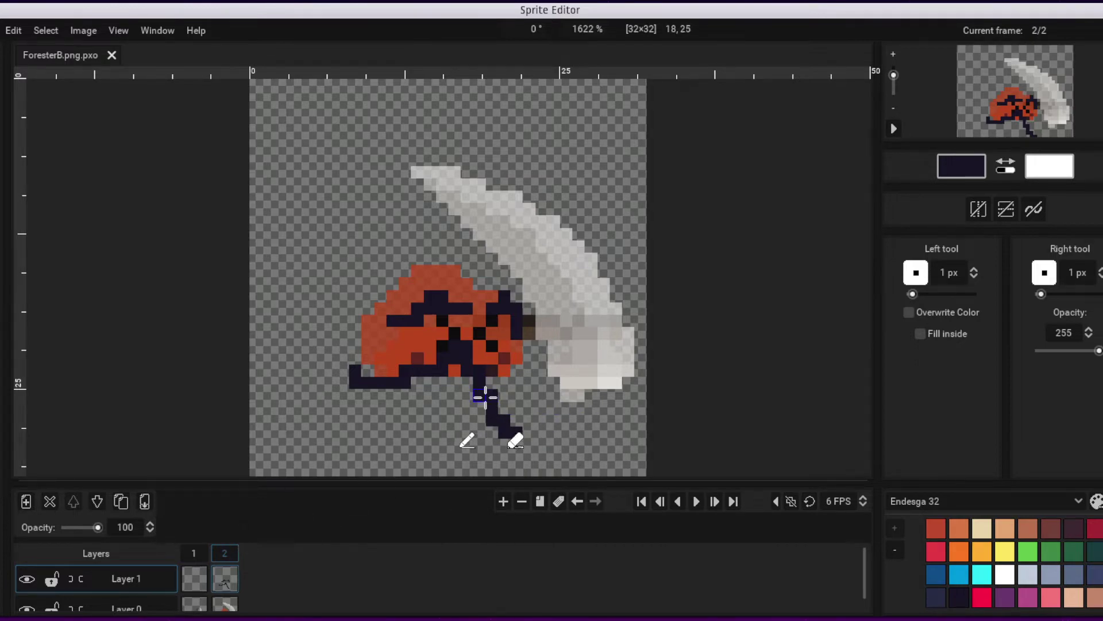
Erase the old feet and draw new striding dark navy legs and feet.
{"action": "right_click", "coordinate": [504, 431]}
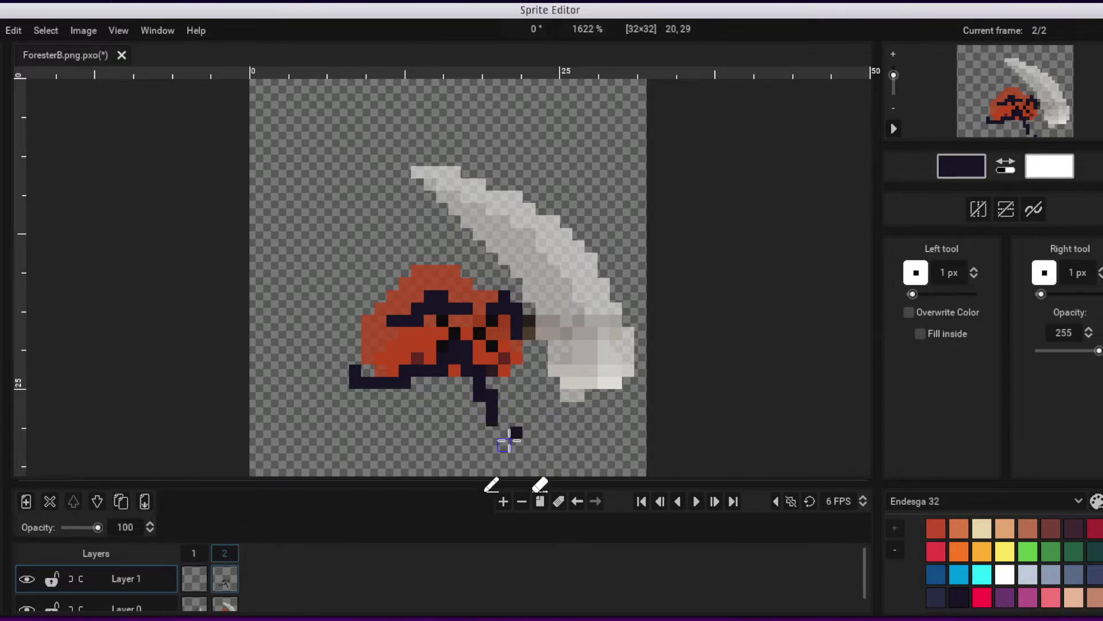
{"action": "right_click", "coordinate": [514, 435]}
{"action": "left_click_drag", "start_coordinate": [384, 382], "coordinate": [353, 373]}
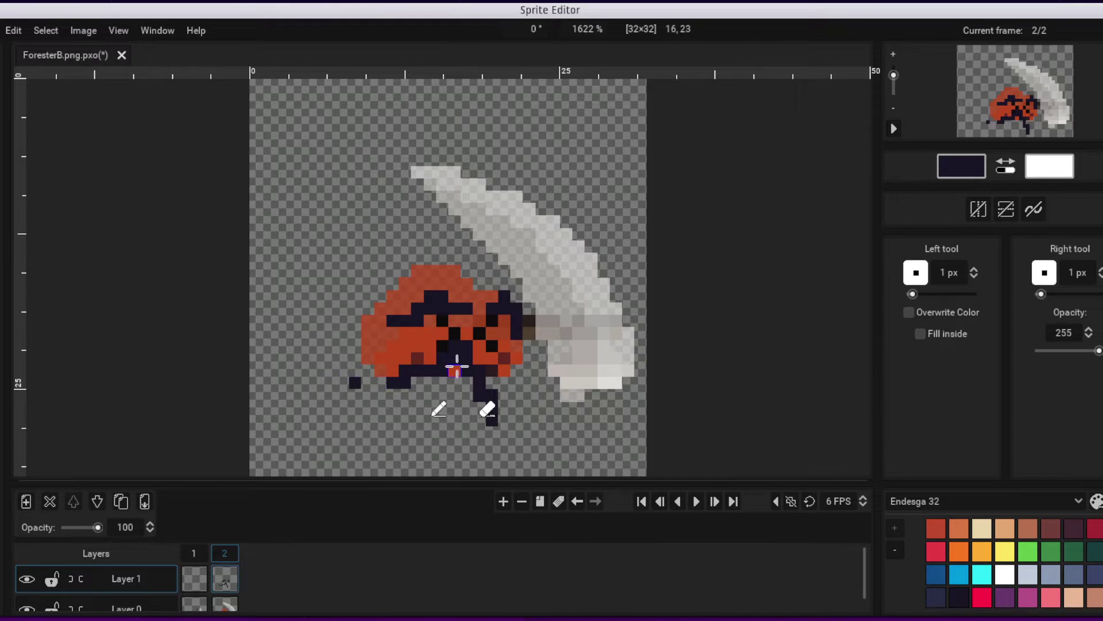
{"action": "right_click", "coordinate": [353, 385]}
{"action": "left_click_drag", "start_coordinate": [418, 382], "coordinate": [367, 420]}
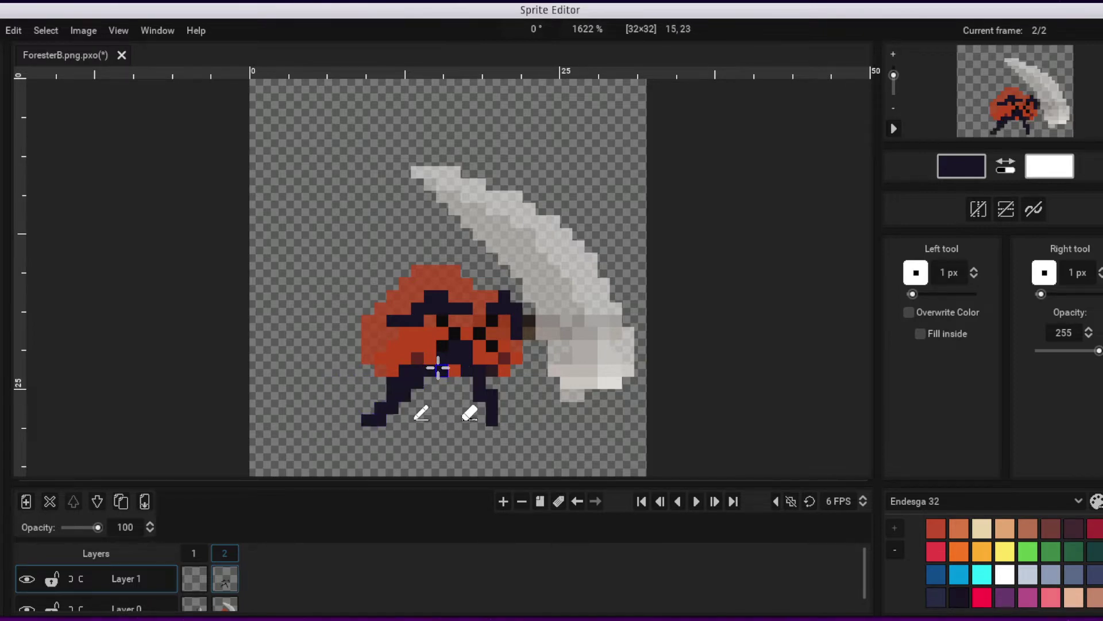
{"action": "left_click_drag", "start_coordinate": [466, 372], "coordinate": [496, 442]}
{"action": "mouse_move", "coordinate": [472, 380]}
{"action": "left_mouse_down"}
{"action": "mouse_move", "coordinate": [485, 444]}
{"action": "mouse_move", "coordinate": [500, 436]}
{"action": "mouse_move", "coordinate": [506, 457]}
{"action": "left_mouse_up"}
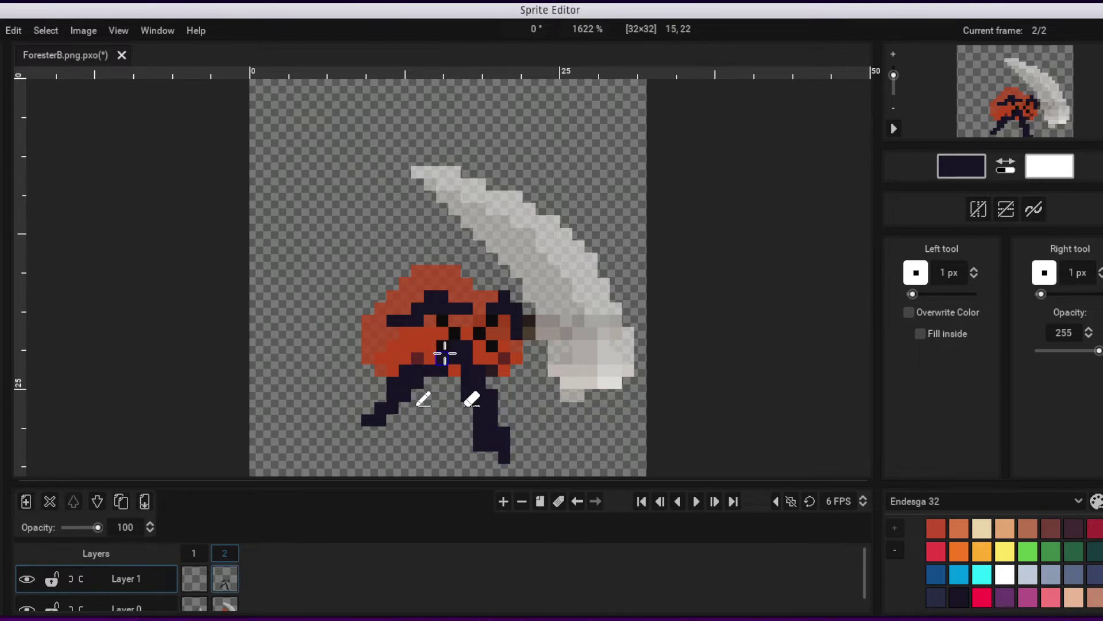
{"action": "mouse_move", "coordinate": [443, 352]}
{"action": "left_mouse_down"}
{"action": "mouse_move", "coordinate": [389, 402]}
{"action": "mouse_move", "coordinate": [408, 368]}
{"action": "left_mouse_up"}
{"action": "right_click", "coordinate": [450, 359]}
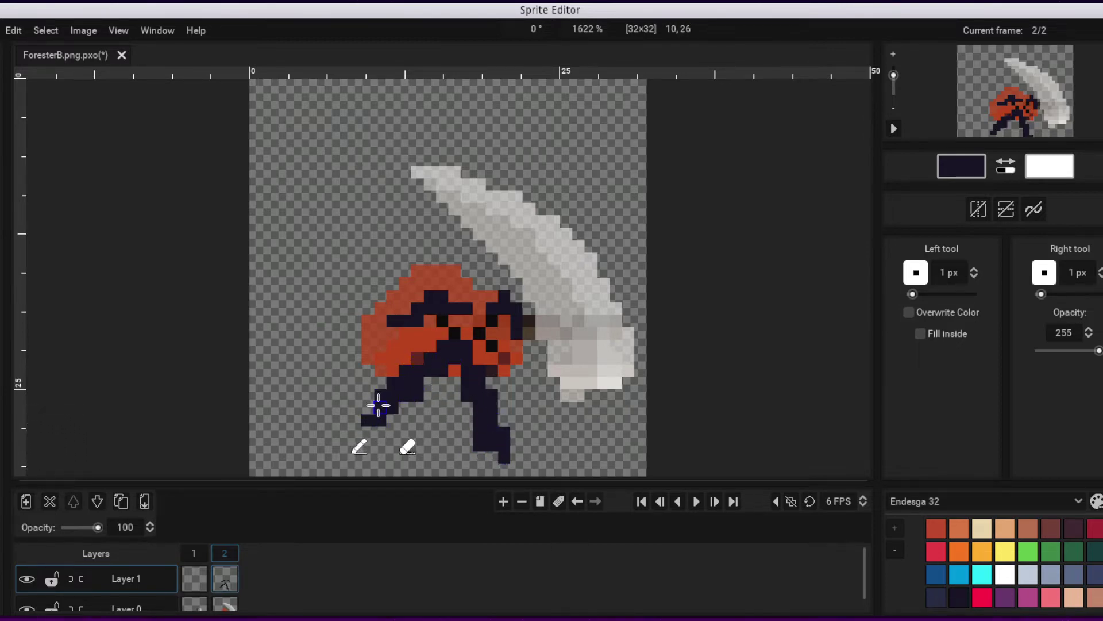
{"action": "left_click_drag", "start_coordinate": [377, 401], "coordinate": [349, 409]}
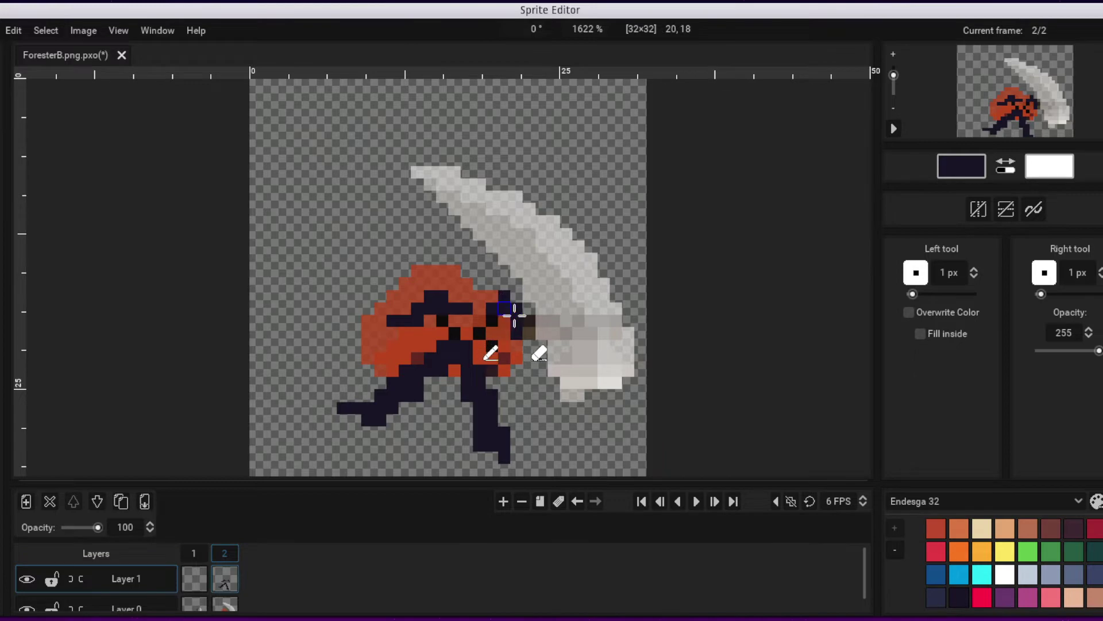
Paint dark navy over the axe hilt and across the red hood.
{"action": "left_click_drag", "start_coordinate": [516, 316], "coordinate": [521, 325]}
{"action": "left_click_drag", "start_coordinate": [419, 296], "coordinate": [389, 316]}
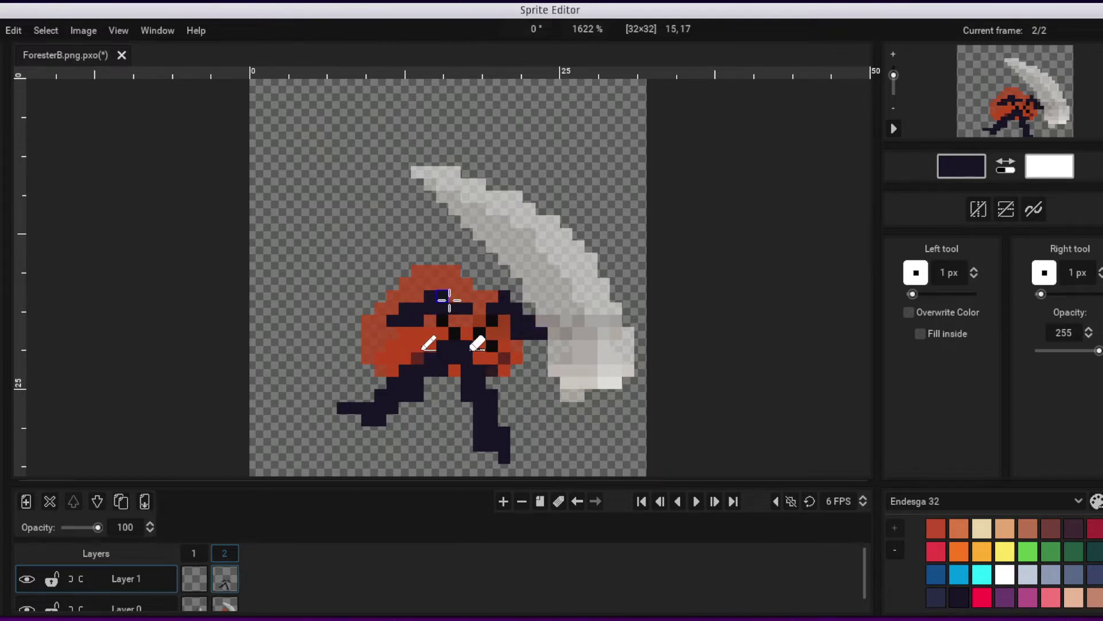
{"action": "left_click_drag", "start_coordinate": [449, 299], "coordinate": [491, 296]}
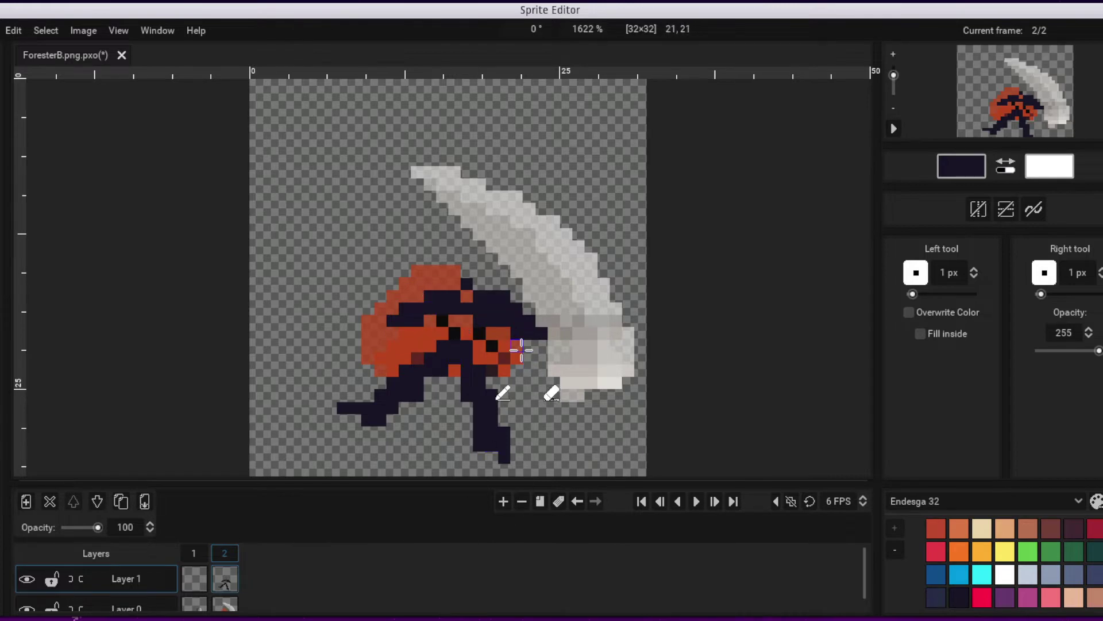
Pick the lighter navy swatch and paint it along the arm, torso, legs and feet.
{"action": "left_click", "coordinate": [942, 600]}
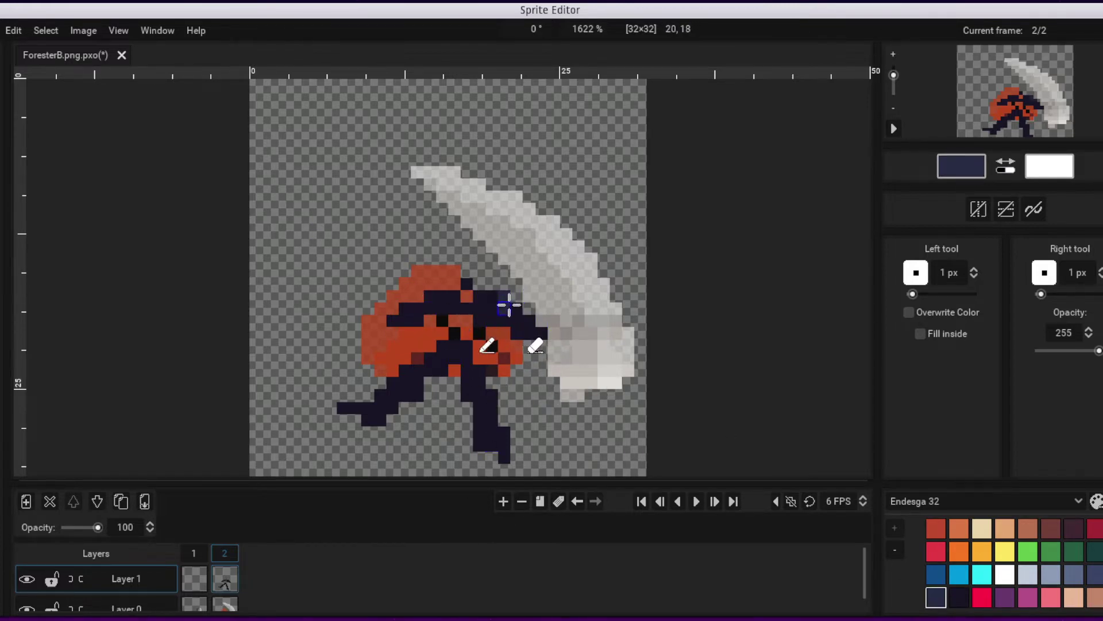
{"action": "left_click_drag", "start_coordinate": [509, 305], "coordinate": [532, 327]}
{"action": "left_click_drag", "start_coordinate": [440, 296], "coordinate": [409, 305]}
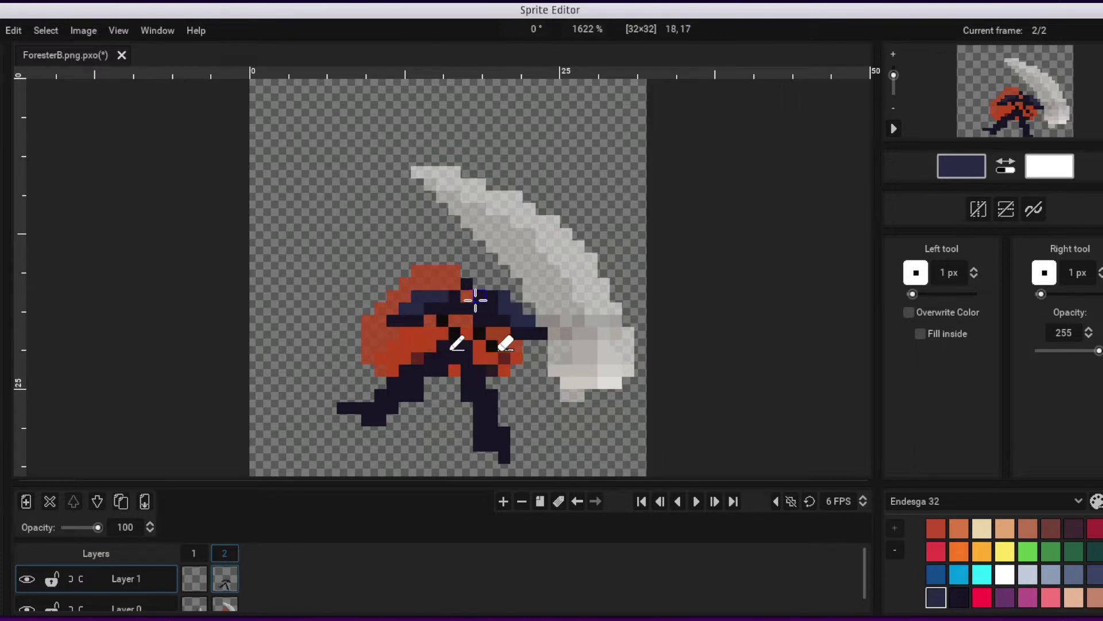
{"action": "left_click_drag", "start_coordinate": [479, 307], "coordinate": [489, 307]}
{"action": "left_click_drag", "start_coordinate": [476, 374], "coordinate": [503, 449]}
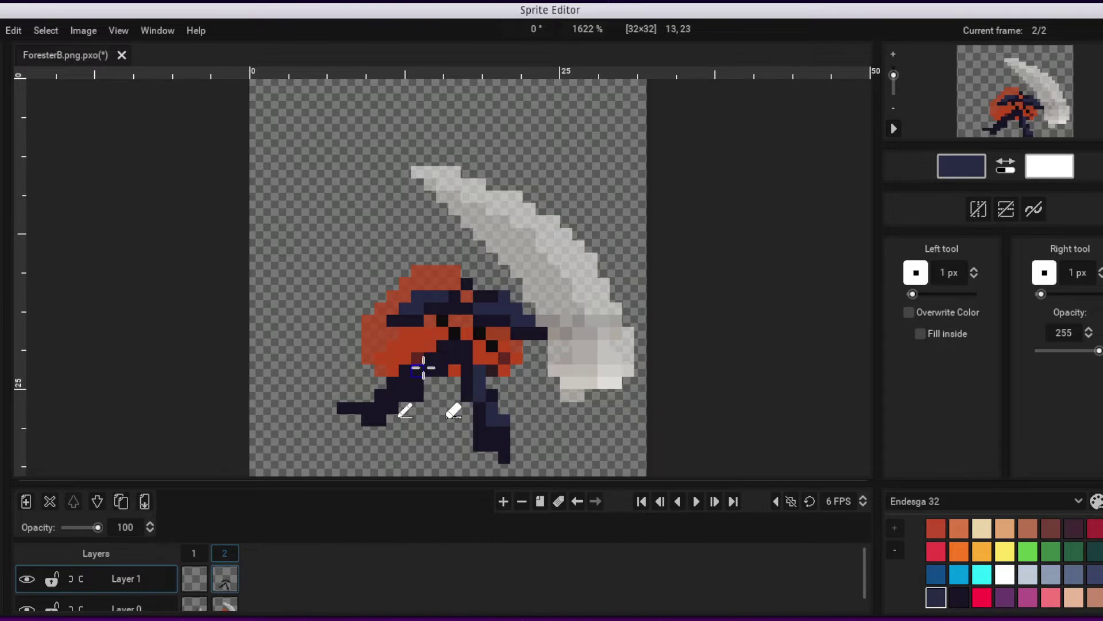
{"action": "left_click_drag", "start_coordinate": [423, 367], "coordinate": [325, 408]}
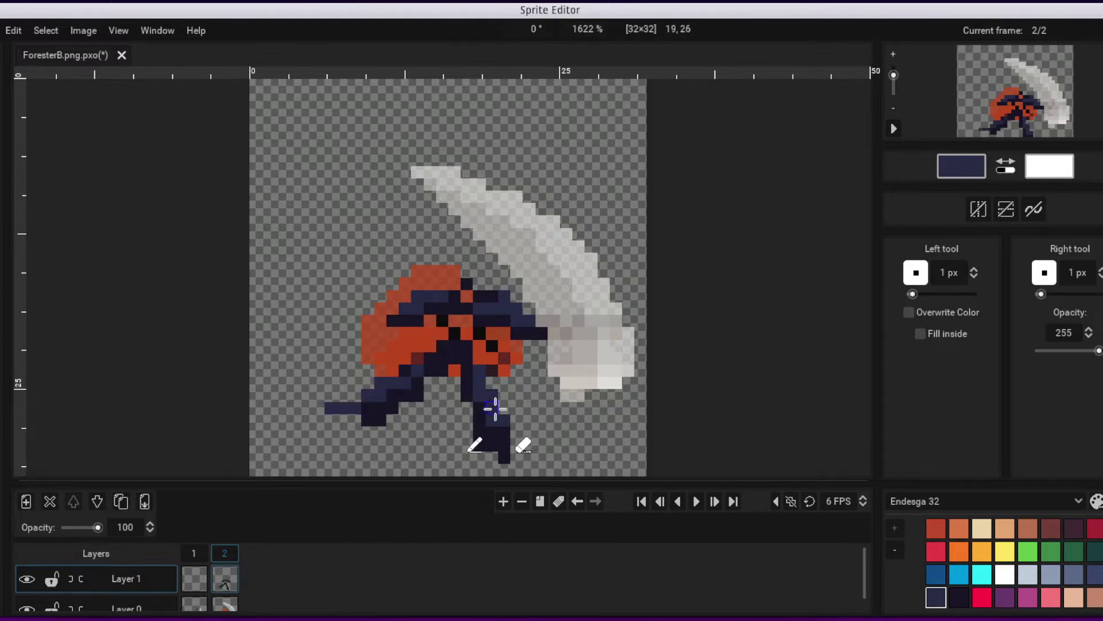
{"action": "mouse_move", "coordinate": [495, 408]}
{"action": "left_mouse_down"}
{"action": "mouse_move", "coordinate": [509, 446]}
{"action": "mouse_move", "coordinate": [526, 448]}
{"action": "left_mouse_up"}
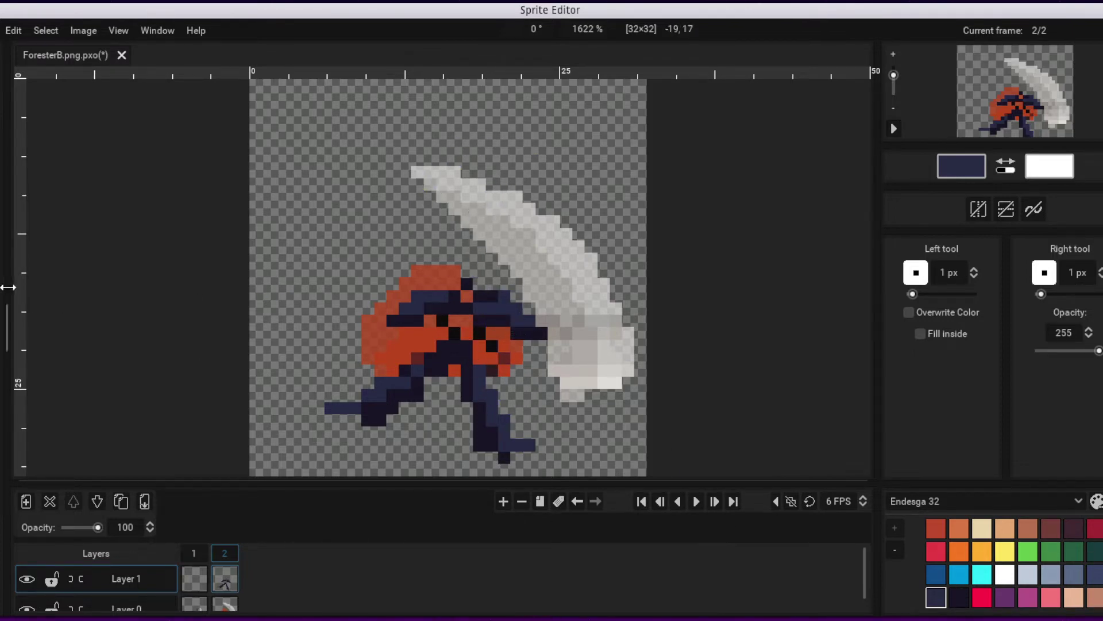
Set both tools to hue-shifted shading and lighten a leg, the right arm and shoulder.
{"action": "key", "text": "u"}
{"action": "key", "text": "alt+u"}
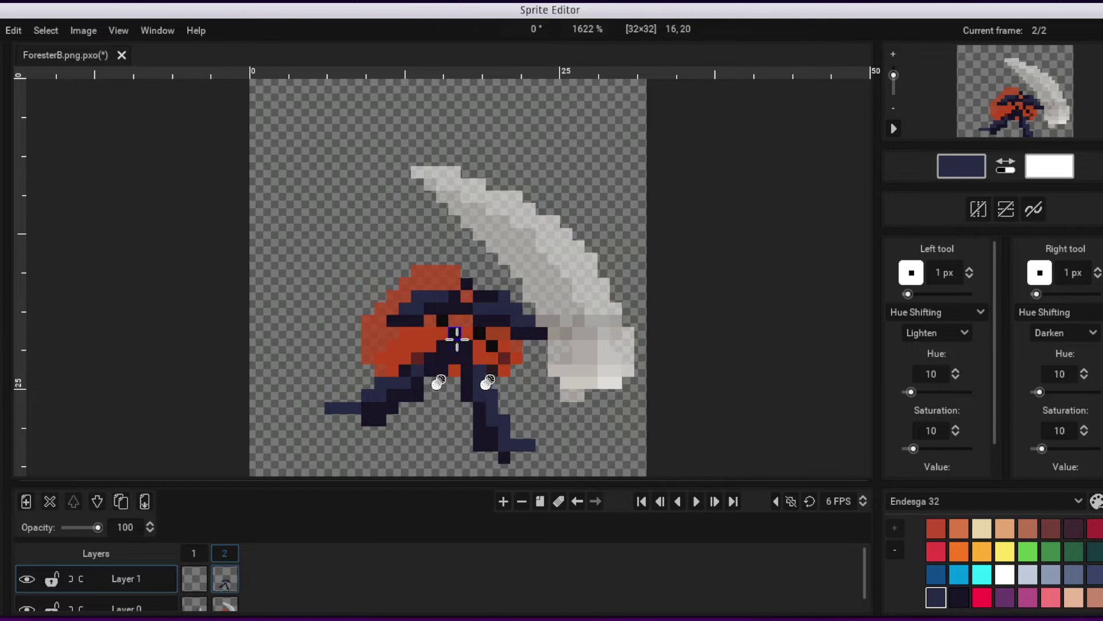
{"action": "mouse_move", "coordinate": [456, 336]}
{"action": "left_mouse_down"}
{"action": "mouse_move", "coordinate": [388, 380]}
{"action": "mouse_move", "coordinate": [433, 356]}
{"action": "mouse_move", "coordinate": [420, 365]}
{"action": "mouse_move", "coordinate": [467, 375]}
{"action": "mouse_move", "coordinate": [492, 435]}
{"action": "mouse_move", "coordinate": [536, 460]}
{"action": "mouse_move", "coordinate": [485, 376]}
{"action": "mouse_move", "coordinate": [526, 420]}
{"action": "left_mouse_up"}
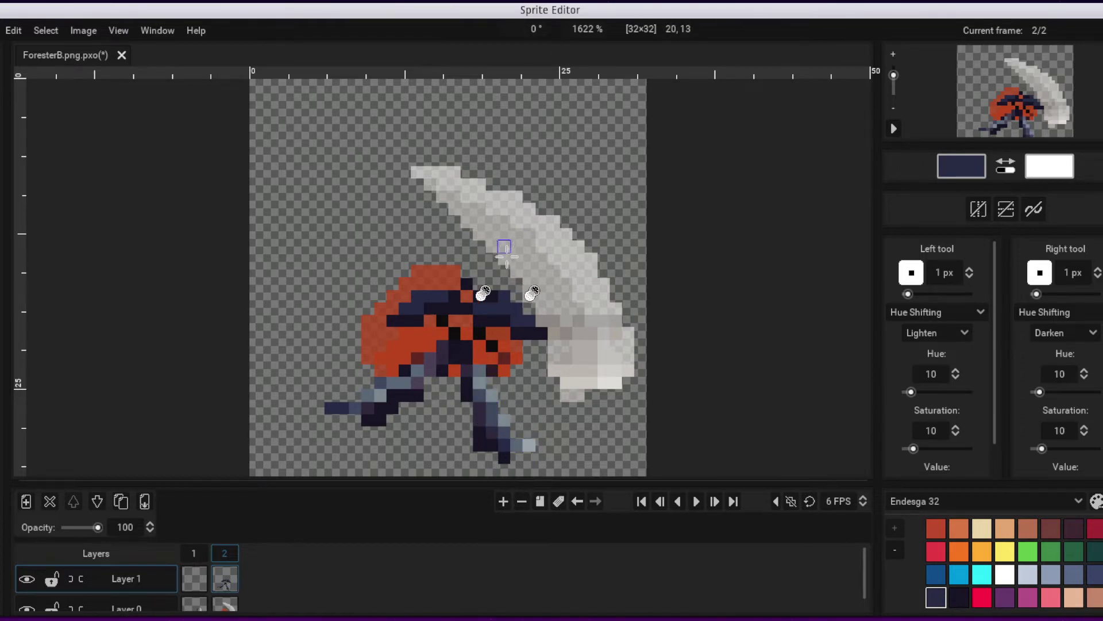
{"action": "mouse_move", "coordinate": [492, 269]}
{"action": "left_mouse_down"}
{"action": "mouse_move", "coordinate": [519, 319]}
{"action": "mouse_move", "coordinate": [516, 308]}
{"action": "left_mouse_up"}
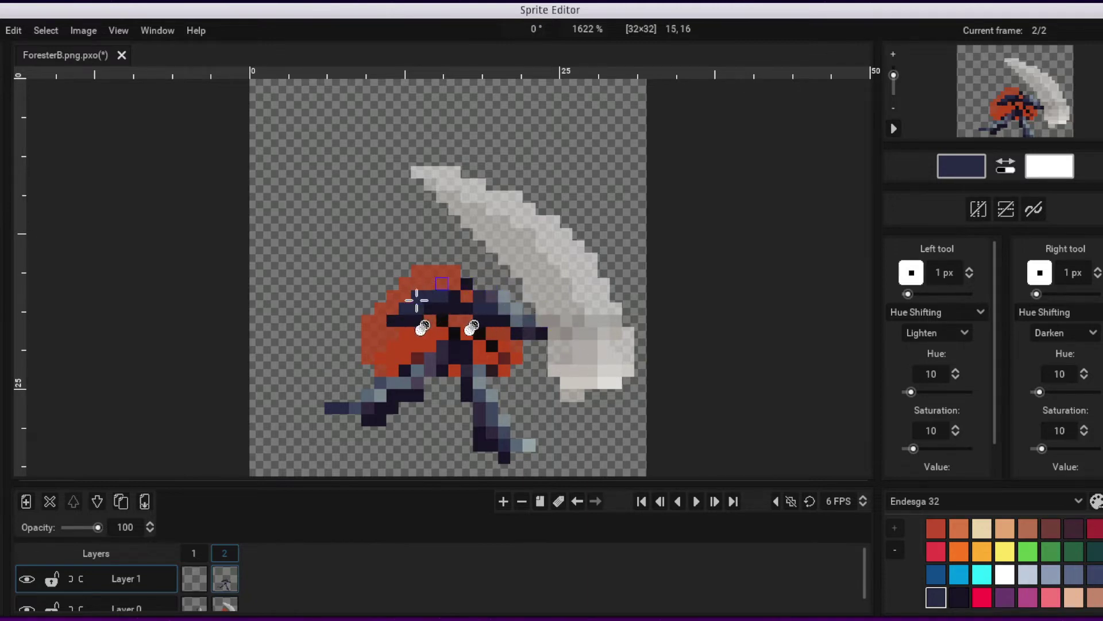
{"action": "mouse_move", "coordinate": [443, 296]}
{"action": "left_mouse_down"}
{"action": "mouse_move", "coordinate": [405, 308]}
{"action": "mouse_move", "coordinate": [416, 295]}
{"action": "mouse_move", "coordinate": [405, 308]}
{"action": "mouse_move", "coordinate": [402, 296]}
{"action": "left_mouse_up"}
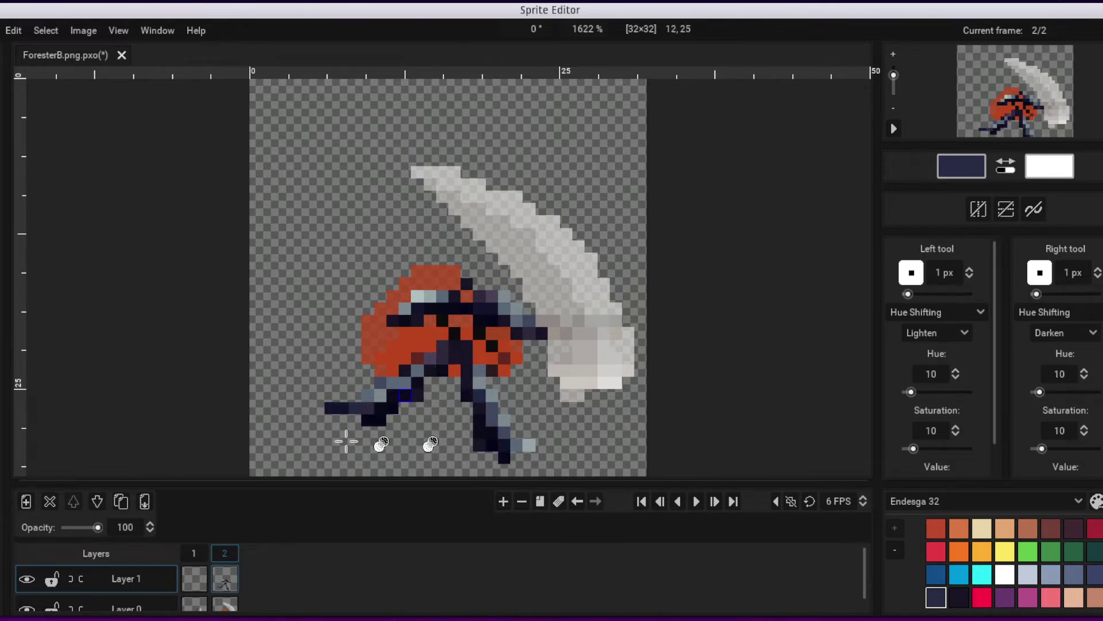
Lighten the hip, both legs, upper body and right shoulder with hue-shifted highlights.
{"action": "mouse_move", "coordinate": [454, 346]}
{"action": "left_mouse_down"}
{"action": "mouse_move", "coordinate": [431, 357]}
{"action": "mouse_move", "coordinate": [563, 473]}
{"action": "left_mouse_up"}
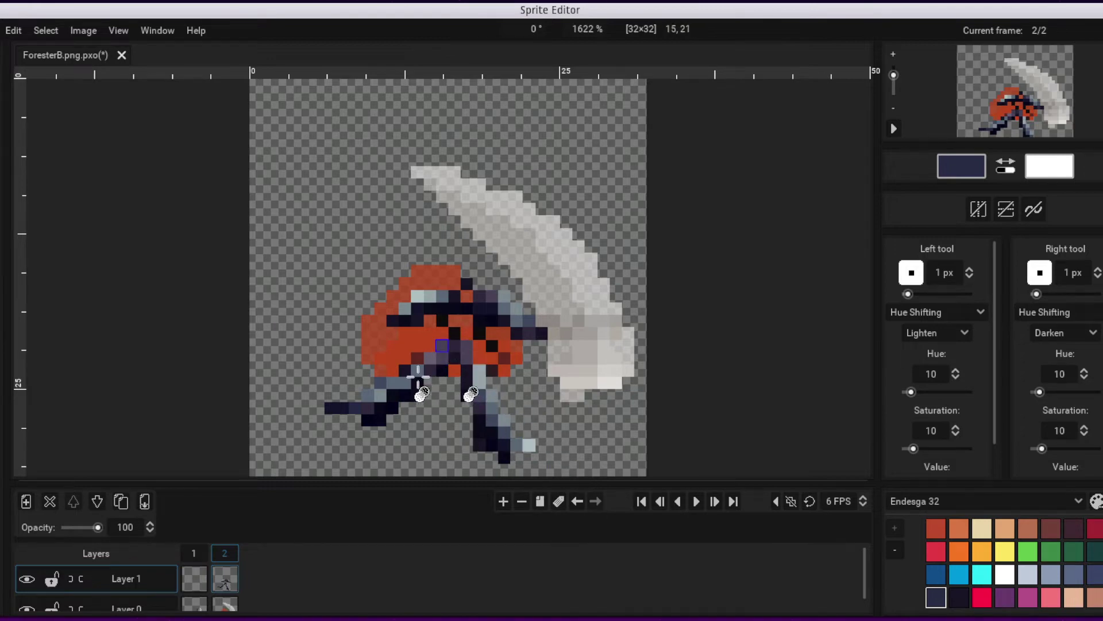
{"action": "left_click_drag", "start_coordinate": [442, 347], "coordinate": [368, 395]}
{"action": "left_click_drag", "start_coordinate": [415, 358], "coordinate": [373, 386]}
{"action": "mouse_move", "coordinate": [439, 344]}
{"action": "left_mouse_down"}
{"action": "mouse_move", "coordinate": [352, 397]}
{"action": "mouse_move", "coordinate": [368, 392]}
{"action": "left_mouse_up"}
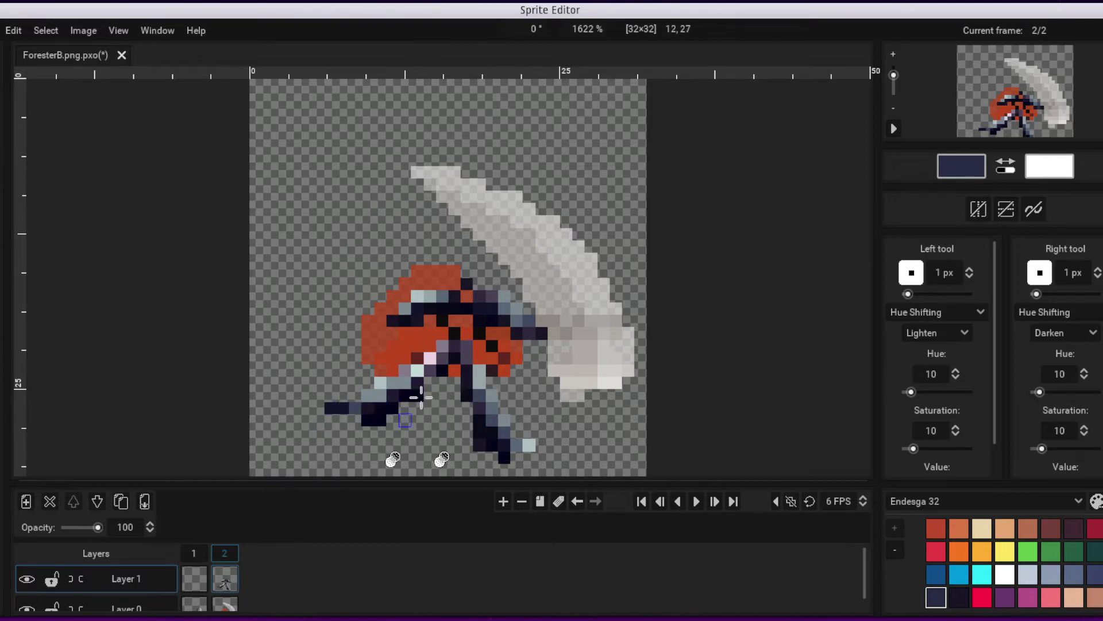
{"action": "left_click_drag", "start_coordinate": [478, 370], "coordinate": [505, 434]}
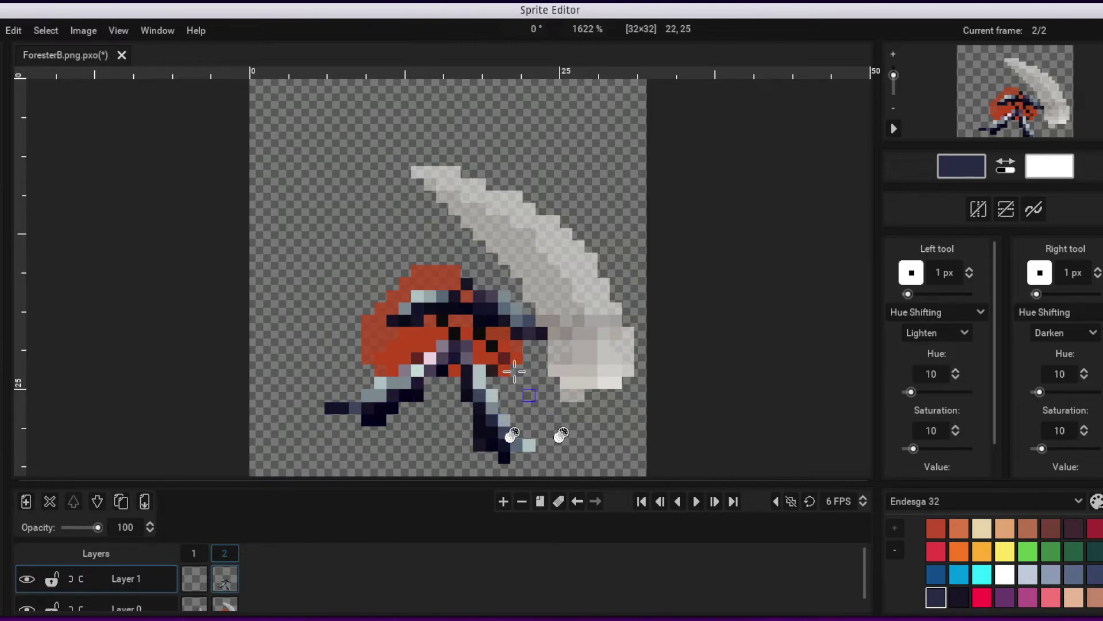
{"action": "mouse_move", "coordinate": [487, 280]}
{"action": "left_mouse_down"}
{"action": "mouse_move", "coordinate": [493, 266]}
{"action": "mouse_move", "coordinate": [522, 345]}
{"action": "mouse_move", "coordinate": [500, 328]}
{"action": "mouse_move", "coordinate": [355, 333]}
{"action": "left_mouse_up"}
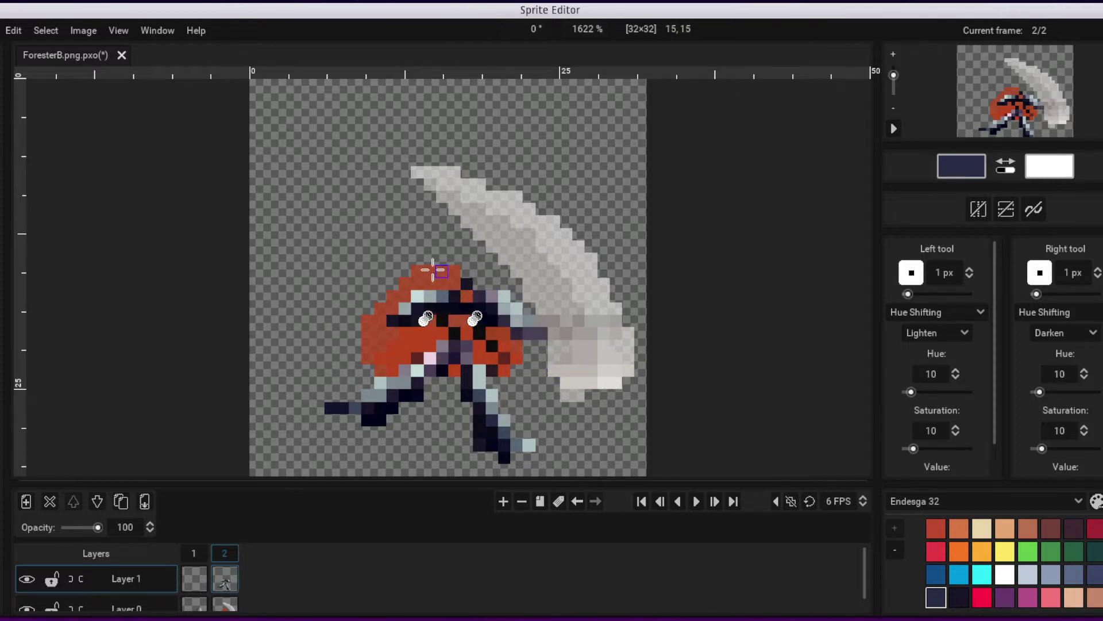
{"action": "mouse_move", "coordinate": [479, 294]}
{"action": "left_mouse_down"}
{"action": "mouse_move", "coordinate": [507, 295]}
{"action": "mouse_move", "coordinate": [510, 321]}
{"action": "left_mouse_up"}
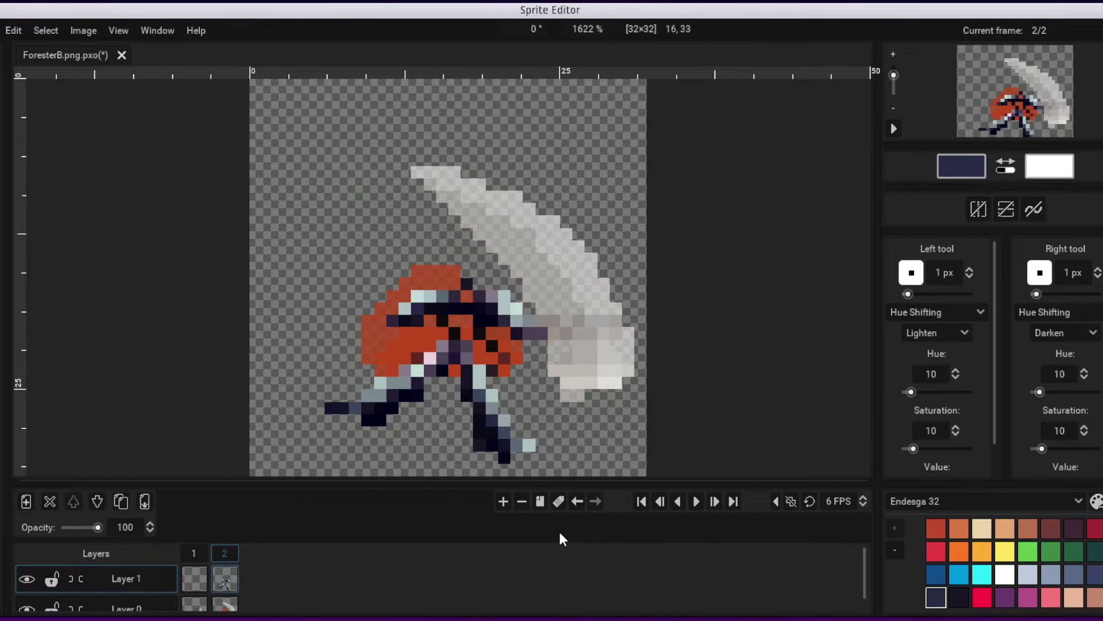
Rectangle-select the whole axe-swing figure on frame 2, copy it, and switch to frame 1.
{"action": "left_click", "coordinate": [236, 551]}
{"action": "key", "text": "r"}
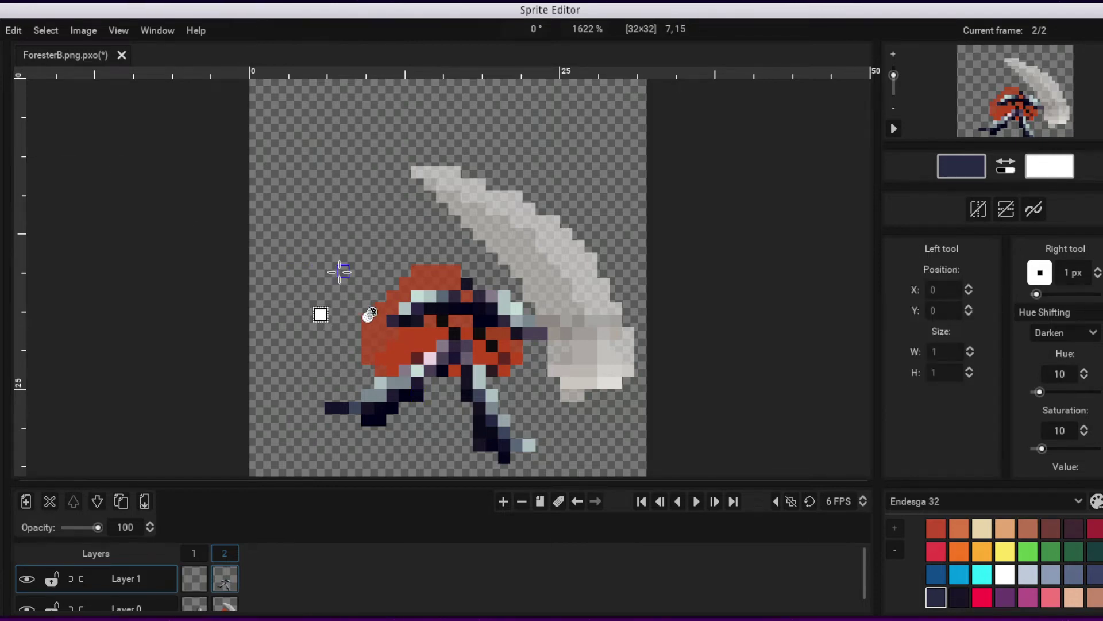
{"action": "left_click_drag", "start_coordinate": [338, 267], "coordinate": [551, 470]}
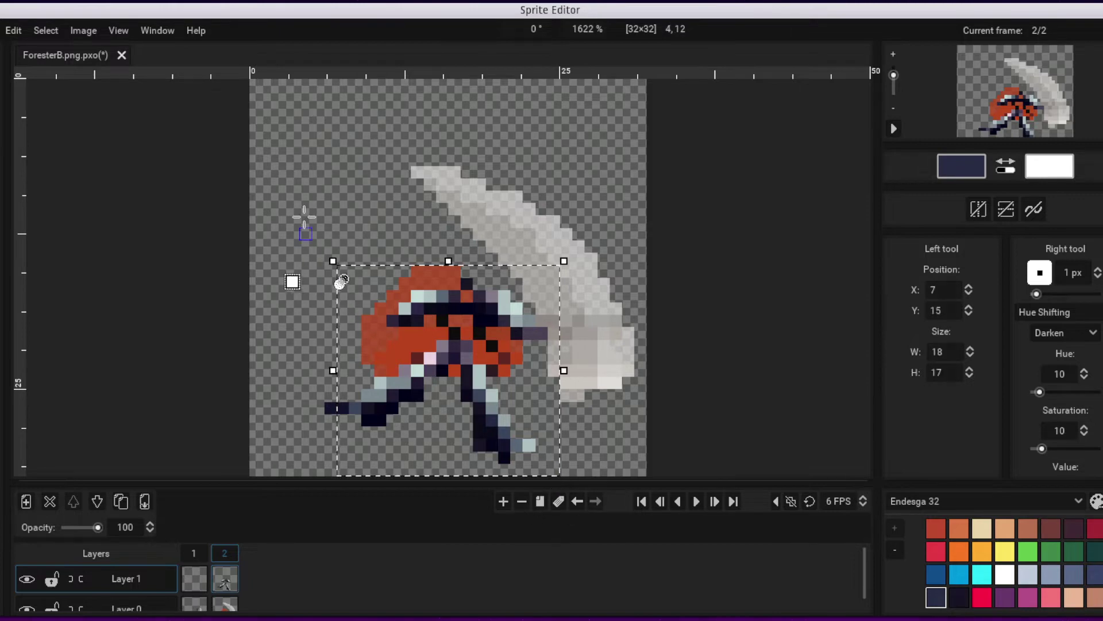
{"action": "left_click_drag", "start_coordinate": [301, 216], "coordinate": [571, 474]}
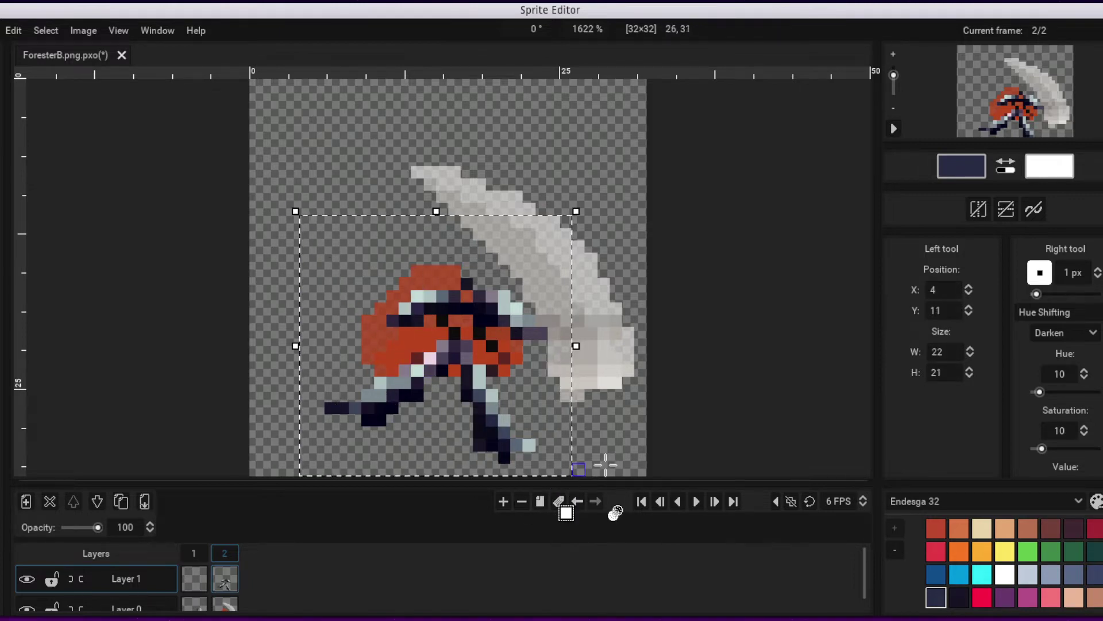
{"action": "key", "text": "ctrl"}
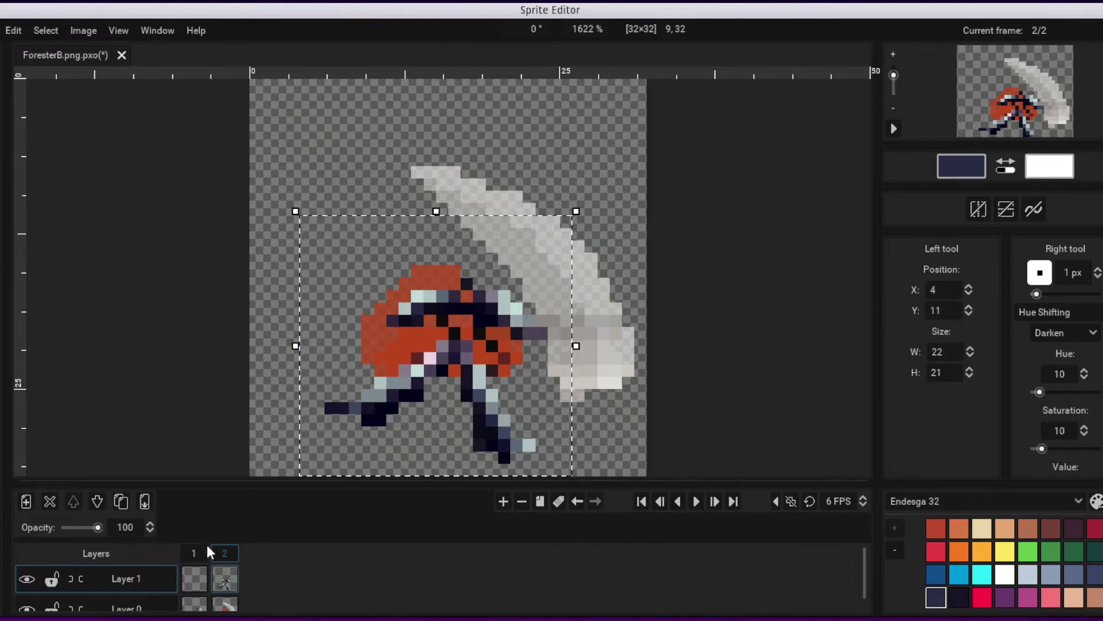
{"action": "left_click", "coordinate": [196, 580]}
{"action": "key", "text": "ctrl"}
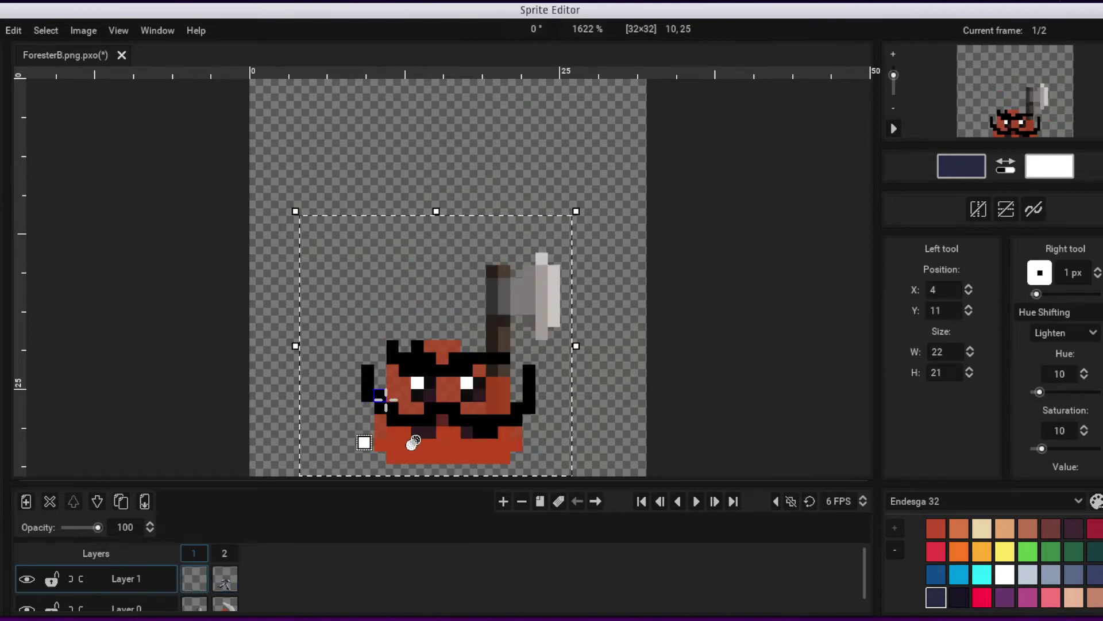
Paste the figure into frame 1, move it down, and squash it vertically to fit.
{"action": "key", "text": "ctrl+v"}
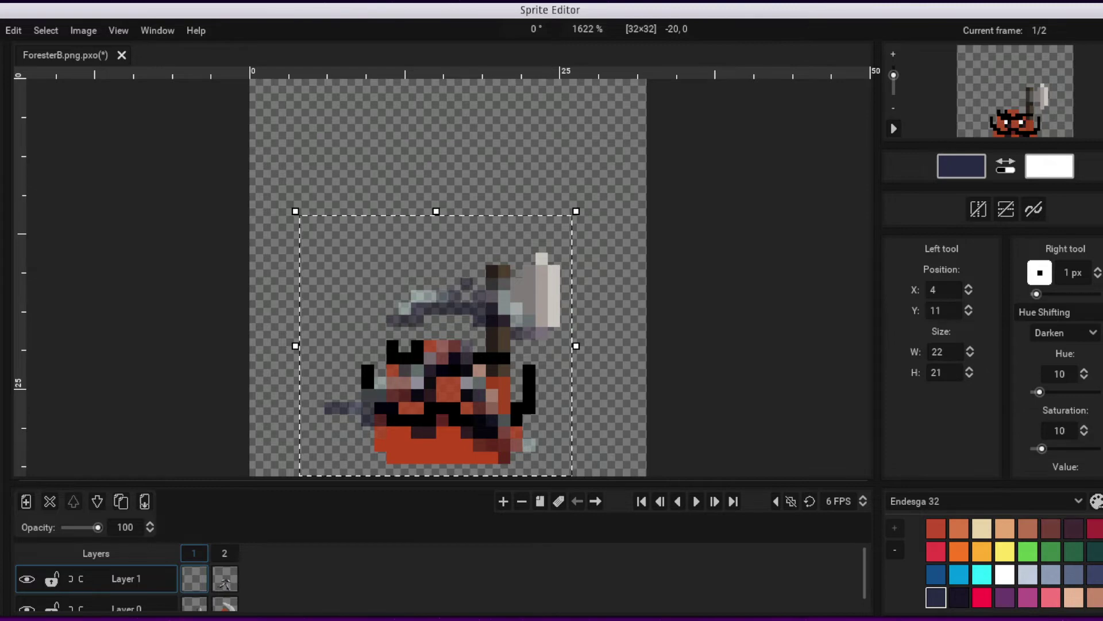
{"action": "left_click", "coordinate": [2, 86]}
{"action": "left_click_drag", "start_coordinate": [474, 251], "coordinate": [465, 311]}
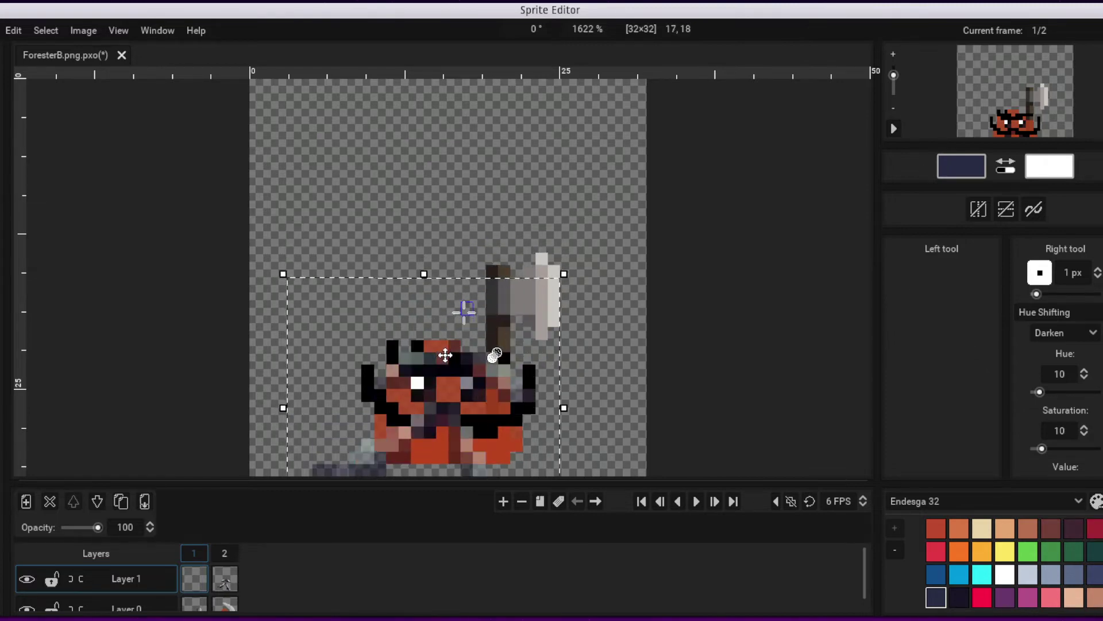
{"action": "left_click_drag", "start_coordinate": [589, 372], "coordinate": [586, 237]}
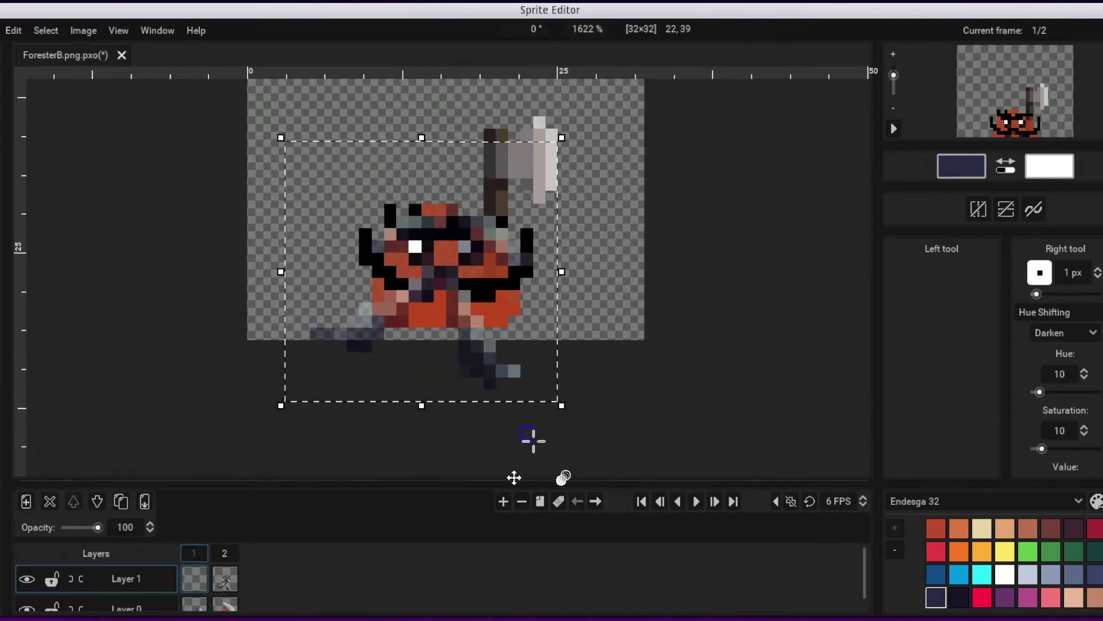
{"action": "left_click_drag", "start_coordinate": [420, 406], "coordinate": [422, 348]}
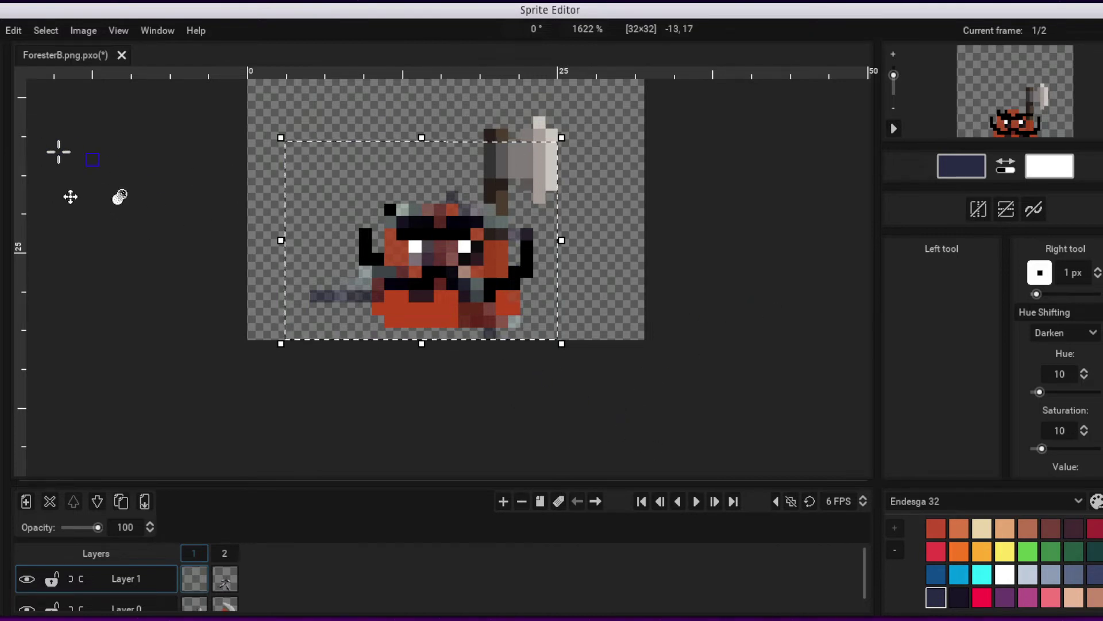
Browse the Image and Select menus, then commit the squashed pixels and deselect.
{"action": "left_click", "coordinate": [72, 30]}
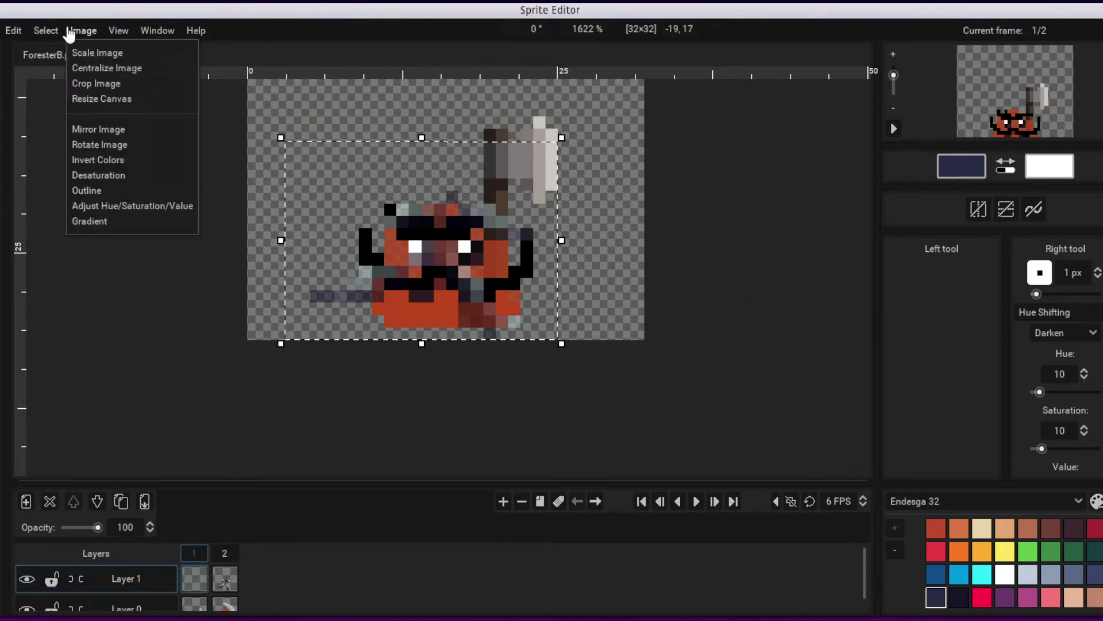
{"action": "left_click", "coordinate": [45, 32]}
{"action": "left_click", "coordinate": [48, 34]}
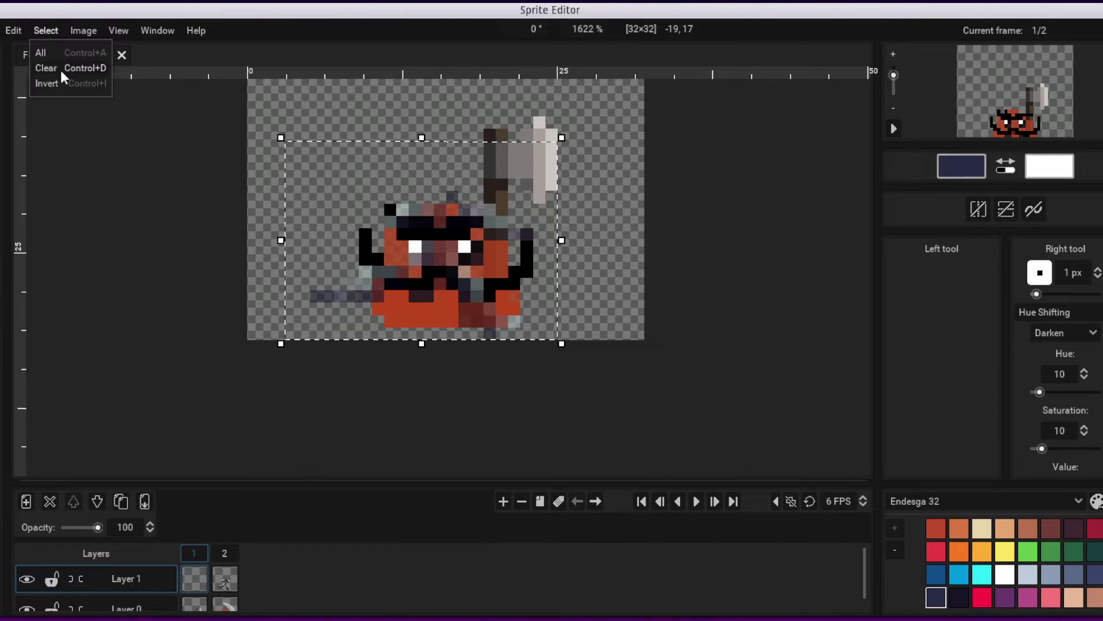
{"action": "left_click", "coordinate": [87, 269]}
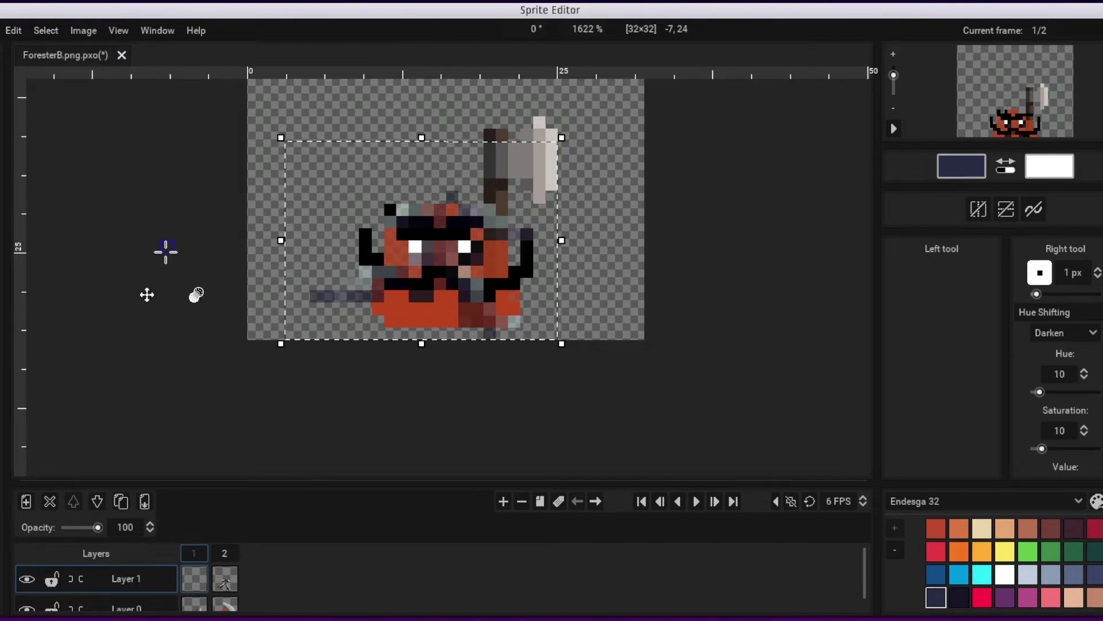
{"action": "key", "text": "r"}
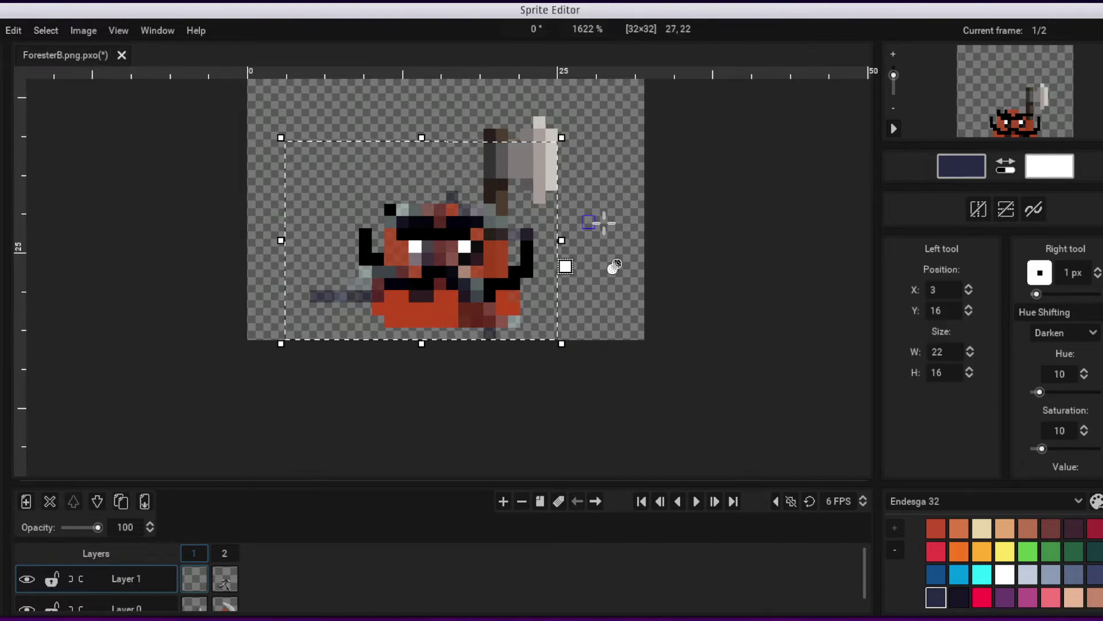
{"action": "left_click", "coordinate": [689, 224]}
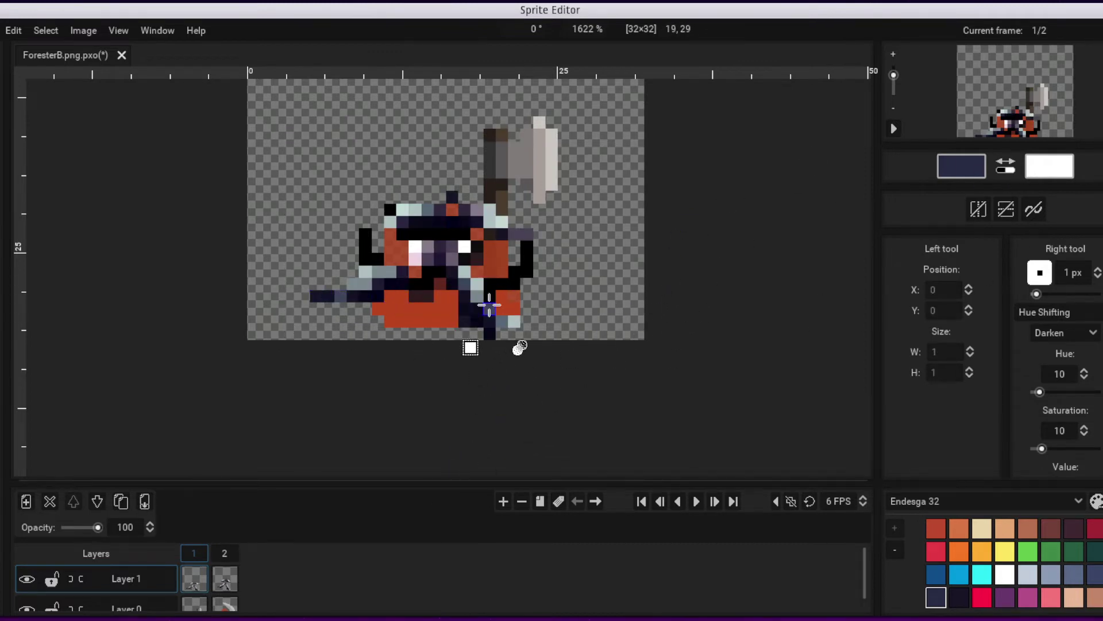
Select the lower right leg block, stretch it wider, and nudge it into place.
{"action": "left_click_drag", "start_coordinate": [539, 345], "coordinate": [547, 343]}
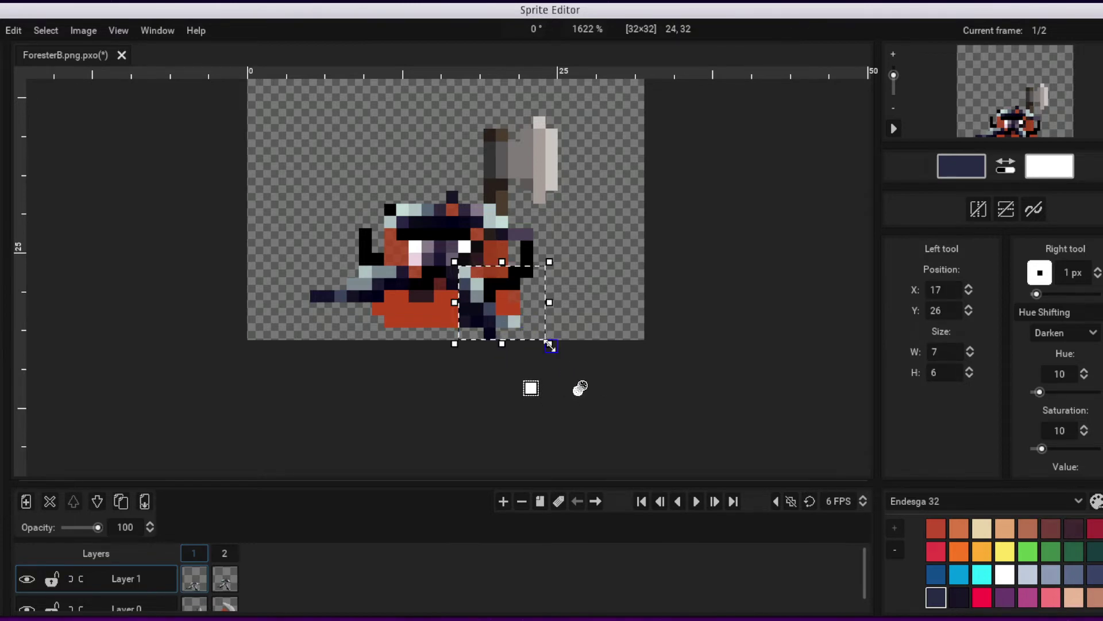
{"action": "left_click_drag", "start_coordinate": [550, 344], "coordinate": [581, 346]}
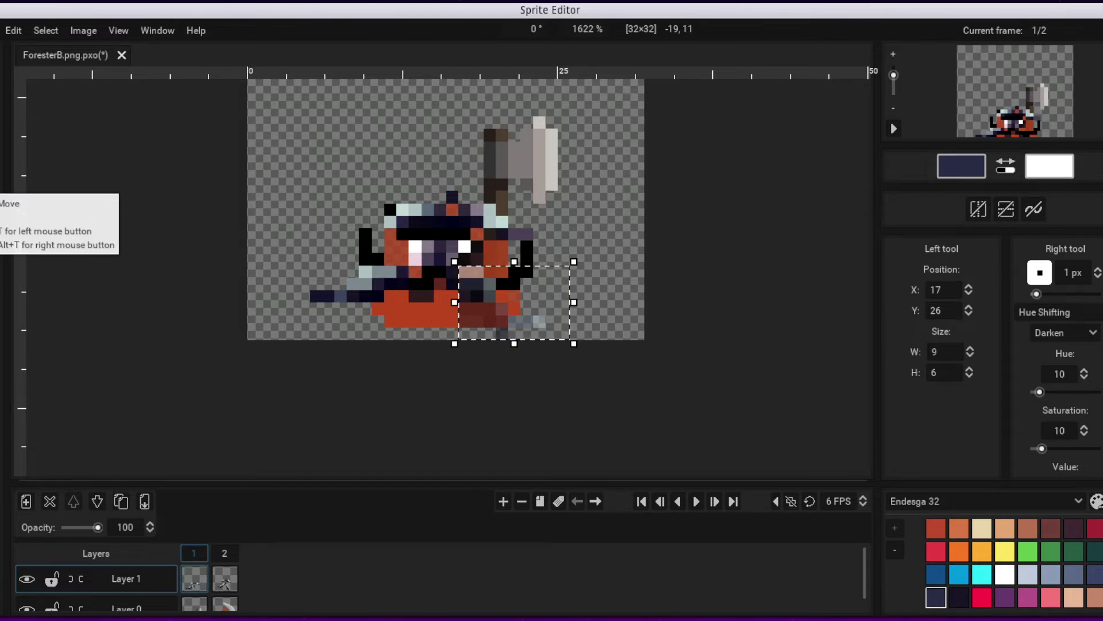
{"action": "left_click", "coordinate": [0, 187]}
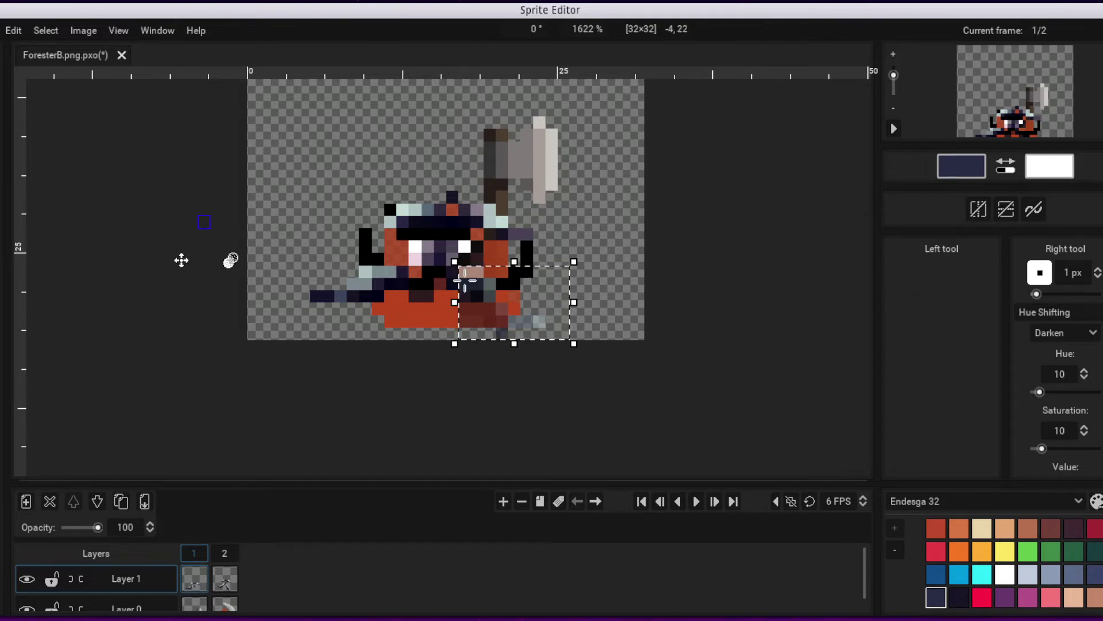
{"action": "left_click_drag", "start_coordinate": [583, 280], "coordinate": [582, 256]}
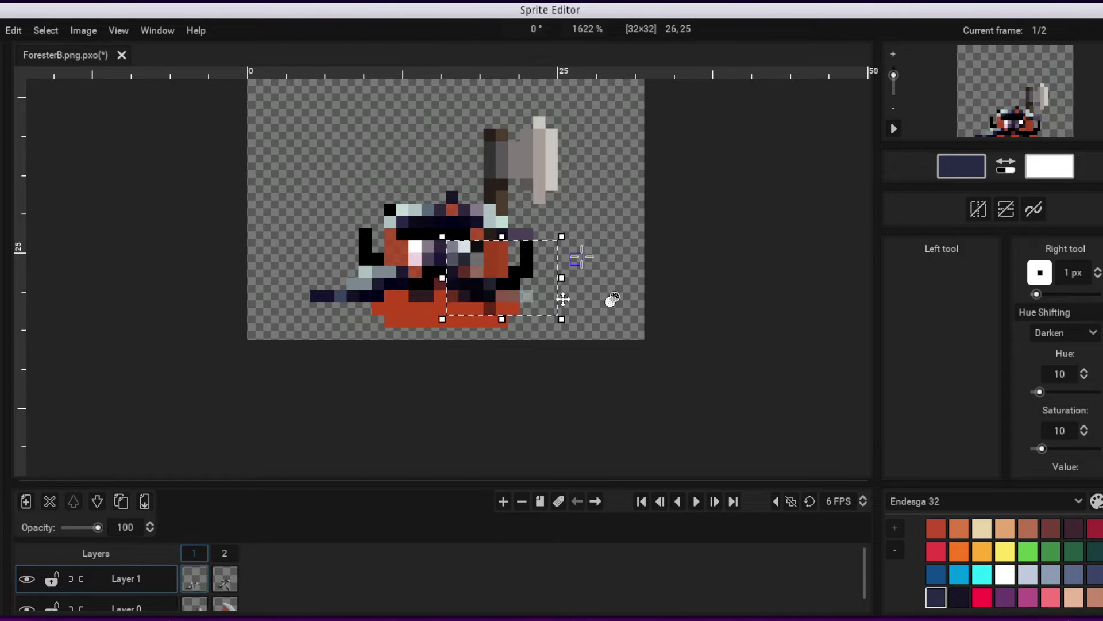
{"action": "key", "text": "Right"}
{"action": "key", "text": "Down"}
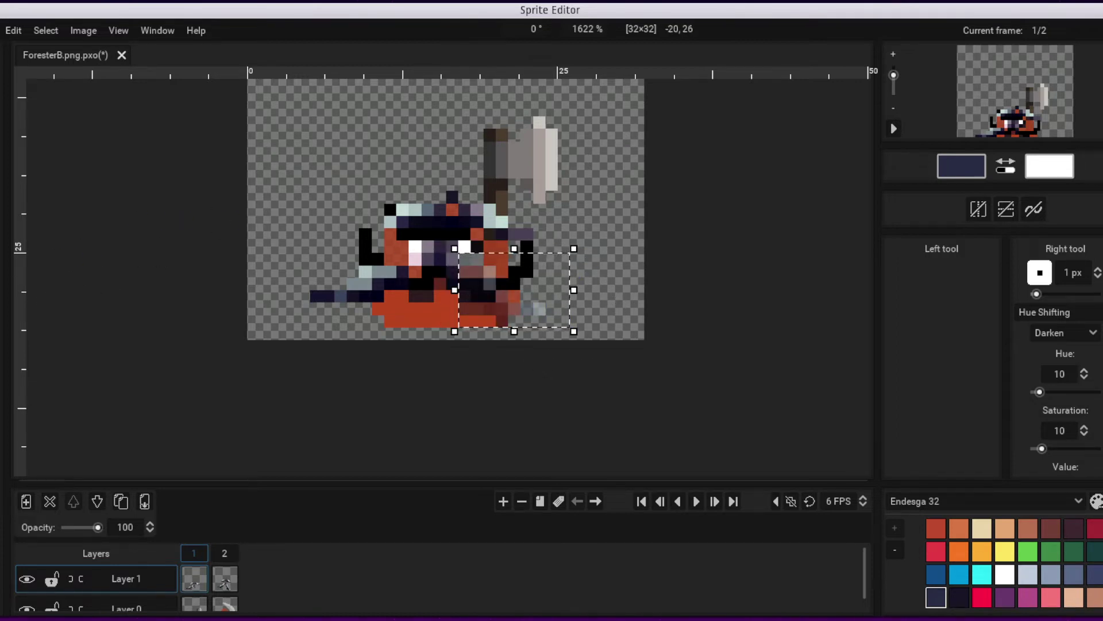
Undo the leg move and resize the selected block narrower and shorter.
{"action": "left_click", "coordinate": [44, 30]}
{"action": "mouse_move", "coordinate": [85, 35]}
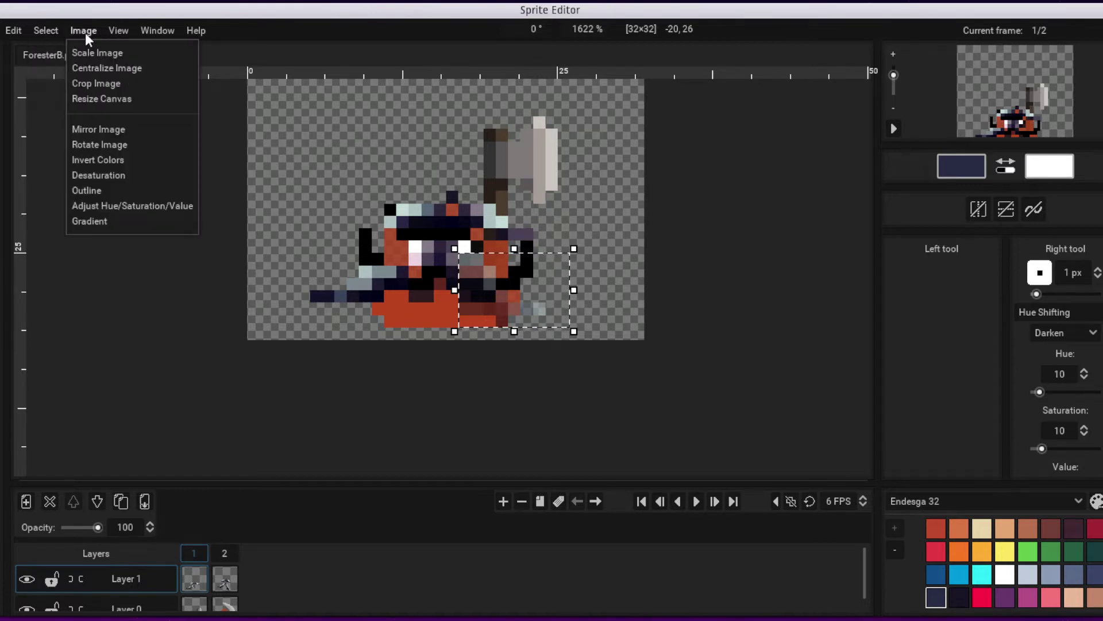
{"action": "mouse_move", "coordinate": [12, 36]}
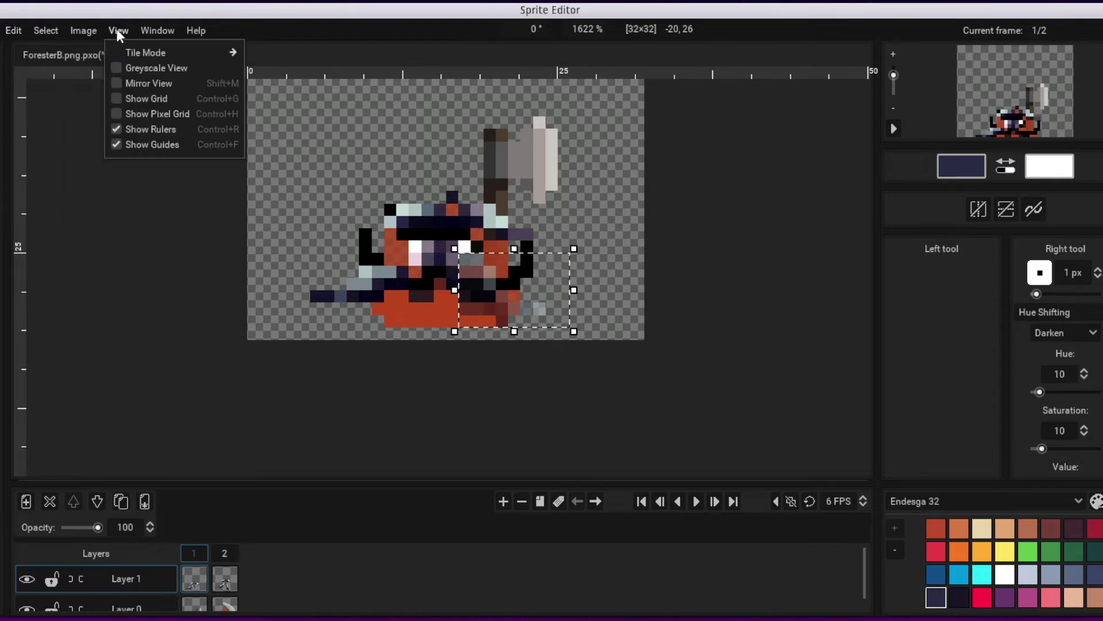
{"action": "left_click", "coordinate": [602, 219]}
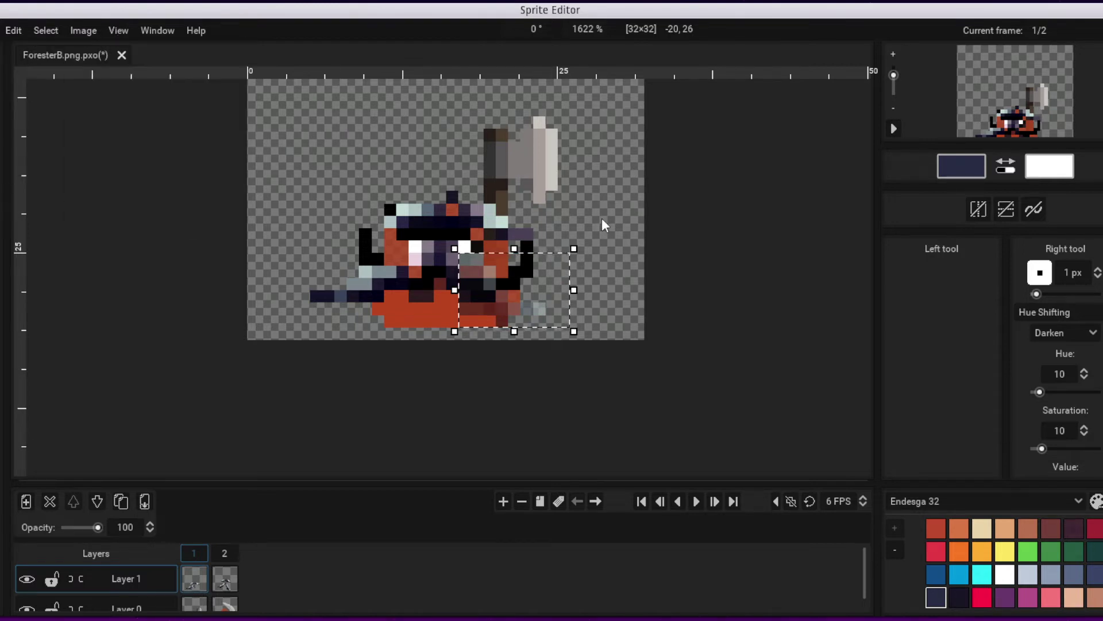
{"action": "key", "text": "ctrl+z"}
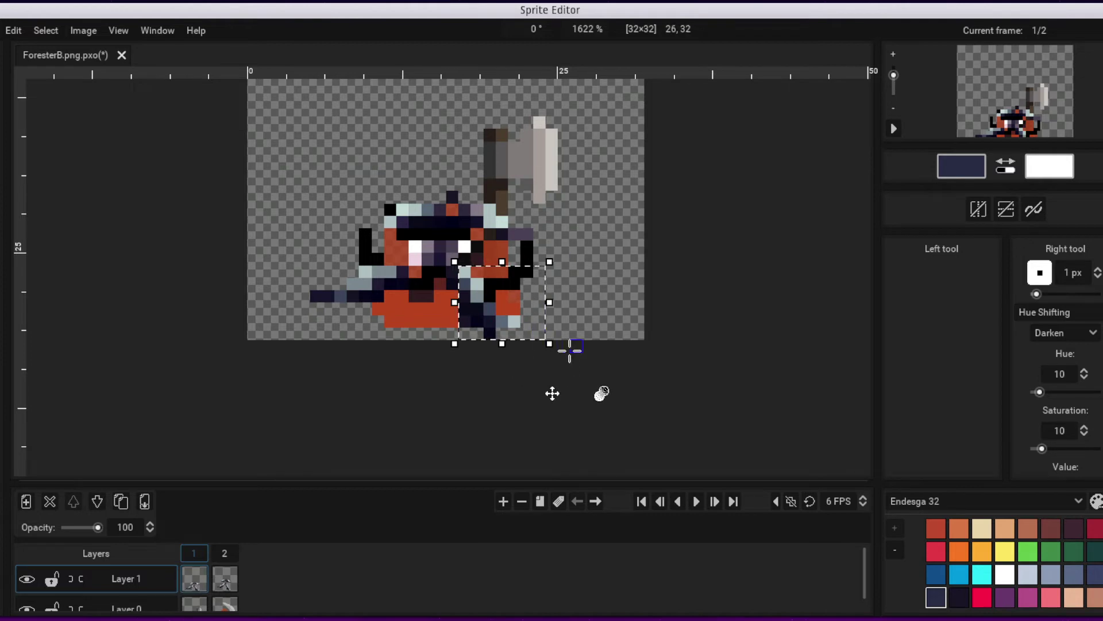
{"action": "left_click_drag", "start_coordinate": [500, 343], "coordinate": [601, 229]}
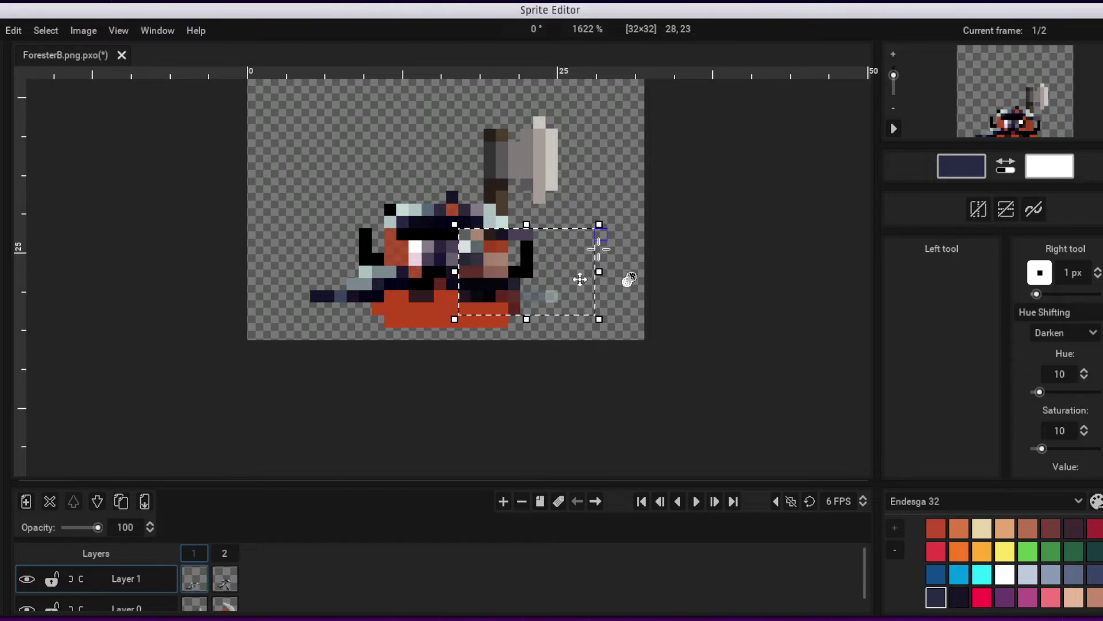
{"action": "left_click_drag", "start_coordinate": [526, 225], "coordinate": [527, 263]}
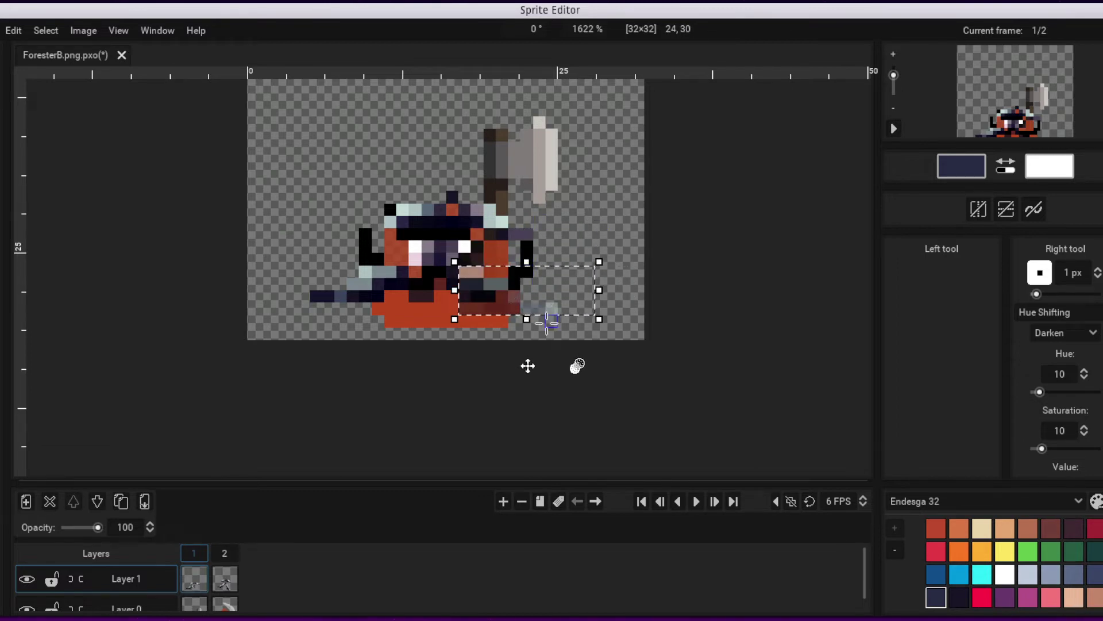
{"action": "left_click_drag", "start_coordinate": [599, 319], "coordinate": [576, 321]}
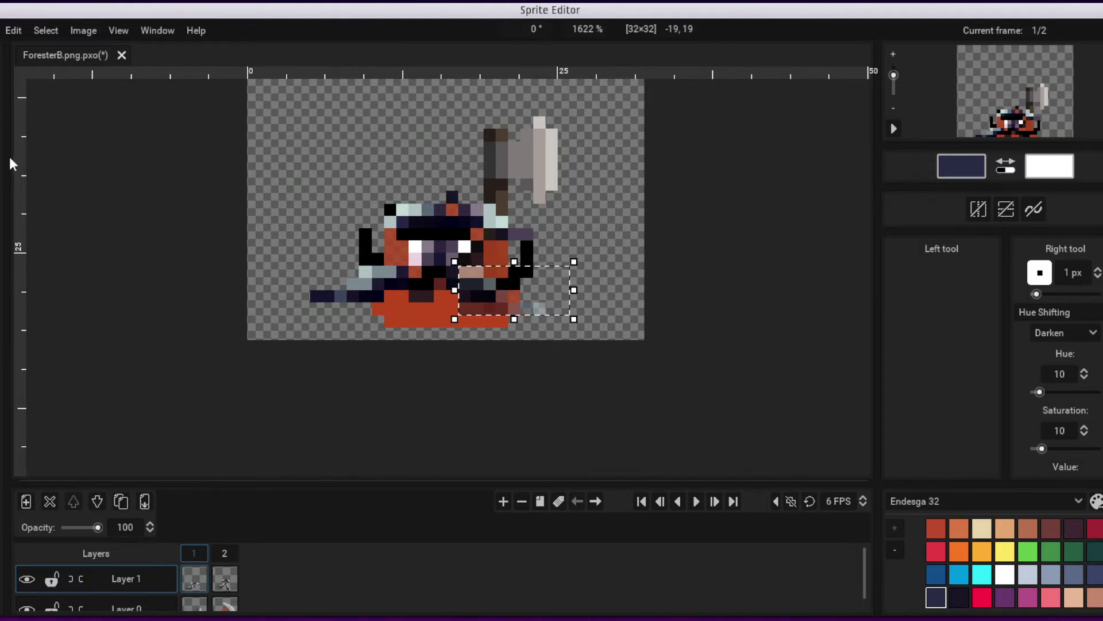
Reselect the bottom-right foot strip, darken a foot pixel, then undo the edits.
{"action": "left_click", "coordinate": [798, 315]}
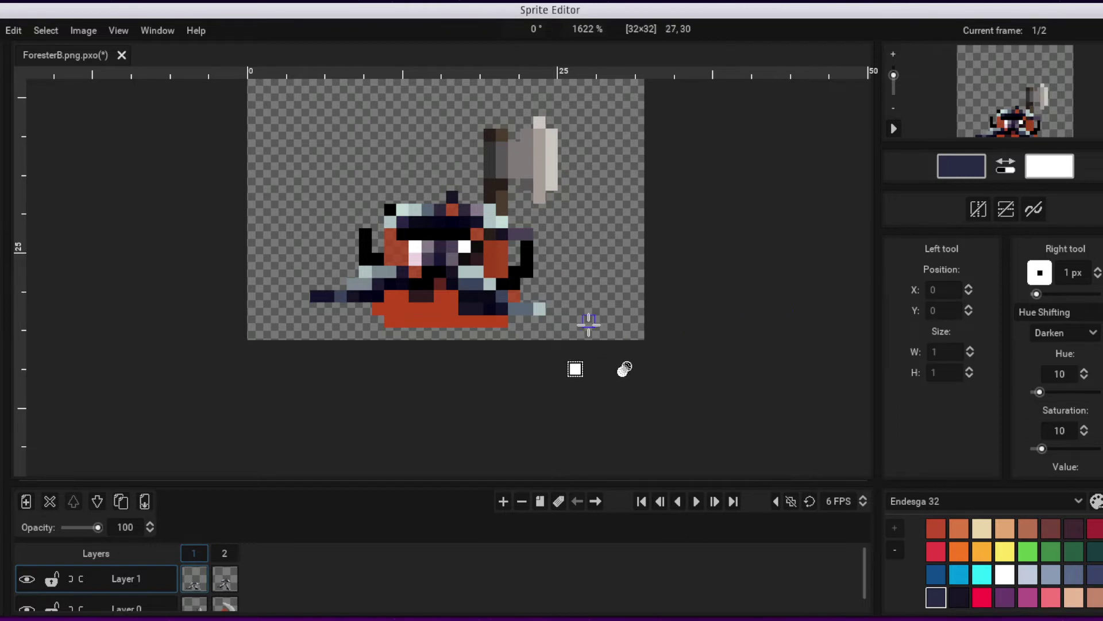
{"action": "left_click_drag", "start_coordinate": [455, 296], "coordinate": [591, 320]}
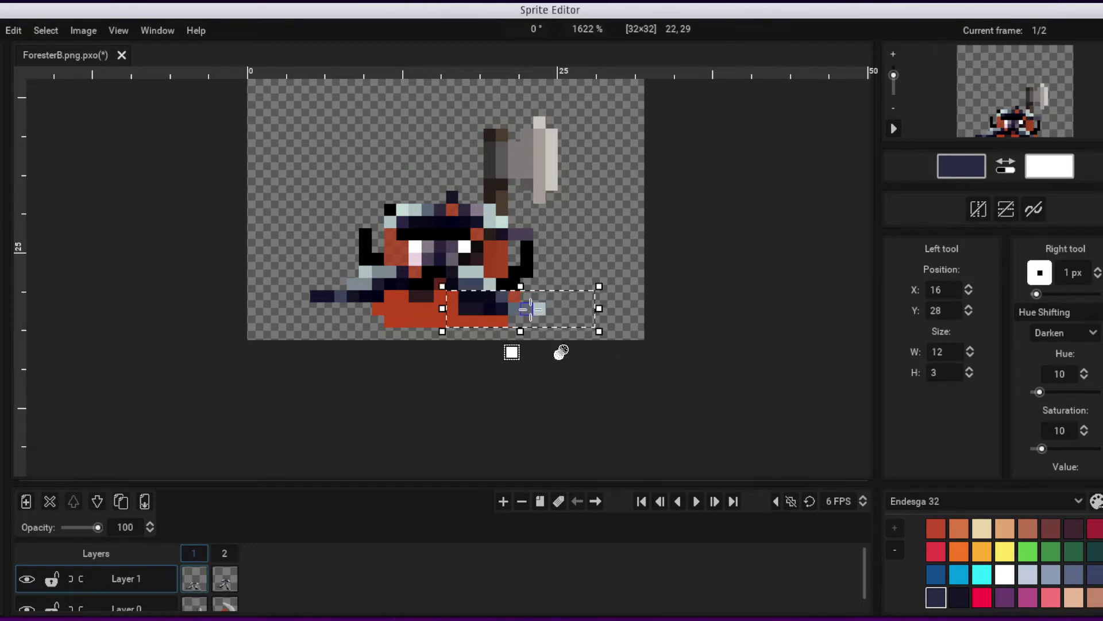
{"action": "left_click_drag", "start_coordinate": [531, 309], "coordinate": [543, 286]}
{"action": "left_click", "coordinate": [655, 322]}
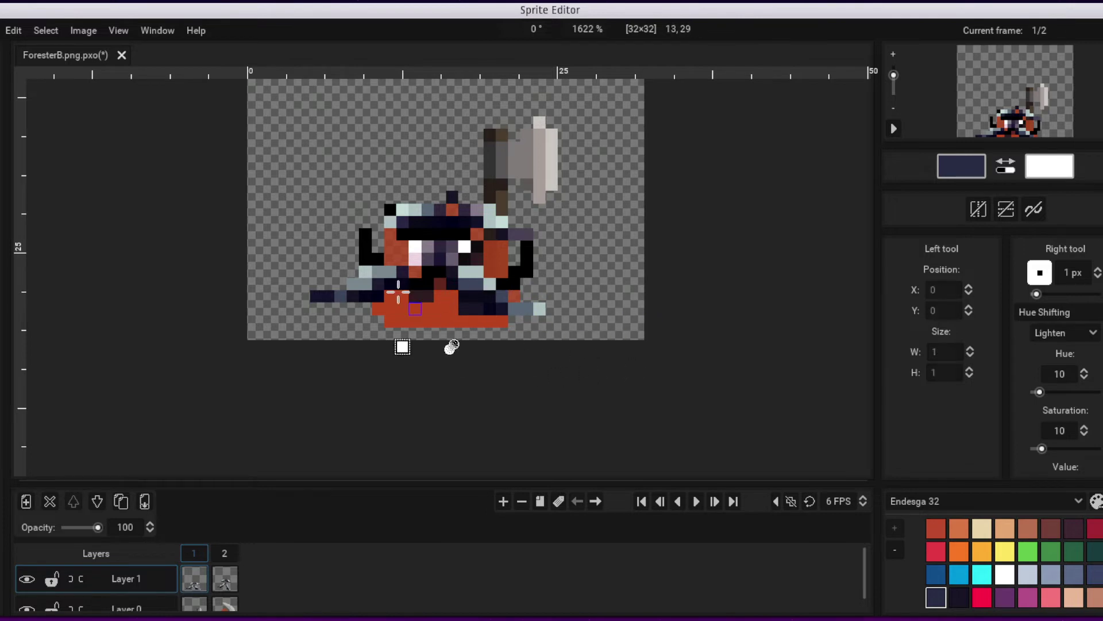
{"action": "right_click", "coordinate": [502, 297], "text": "ctrl"}
{"action": "key", "text": "ctrl+z"}
{"action": "key", "text": "ctrl+z"}
{"action": "key", "text": "ctrl+z"}
{"action": "key", "text": "ctrl+z"}
{"action": "key", "text": "ctrl+z"}
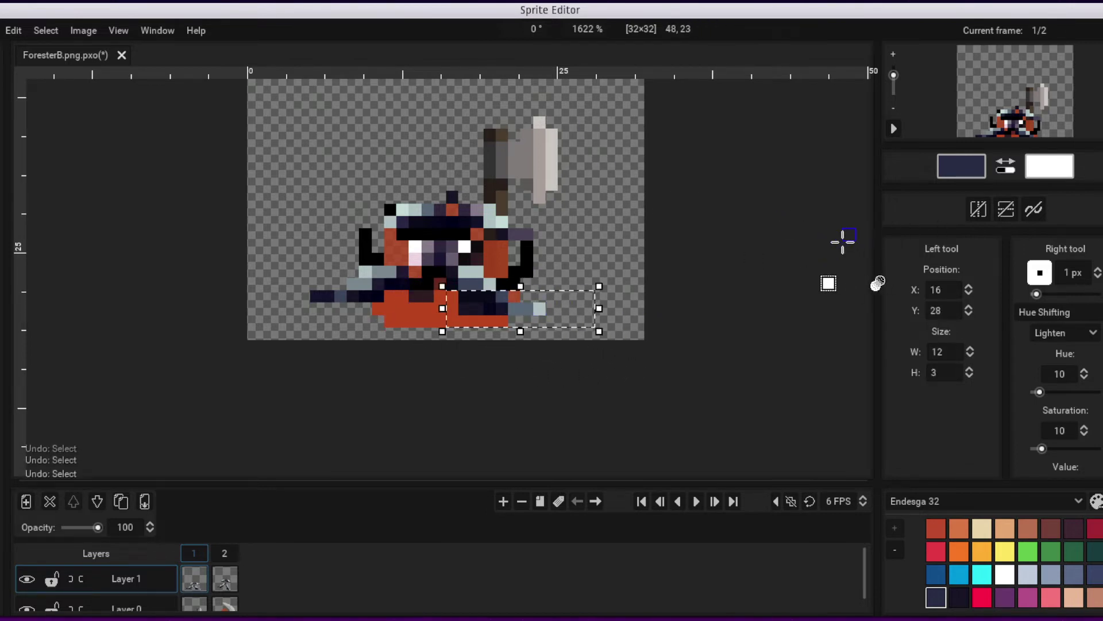
Undo back to the clean face and re-centre the zoomed view on the sprite.
{"action": "key", "text": "ctrl+z"}
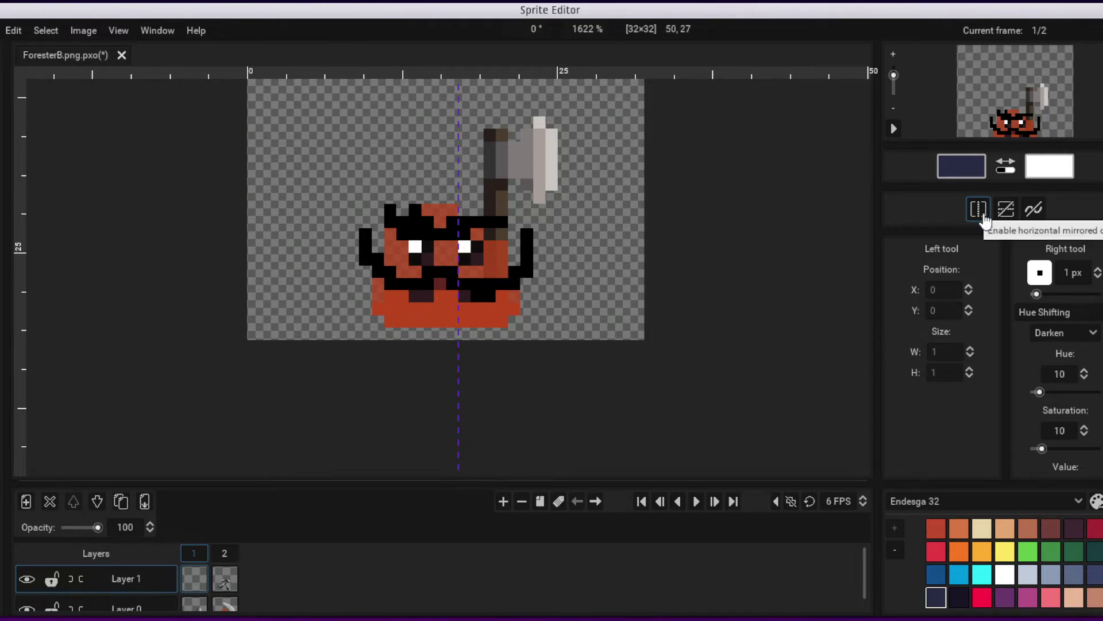
{"action": "scroll", "coordinate": [541, 290], "scroll_direction": "down", "scroll_amount": 5}
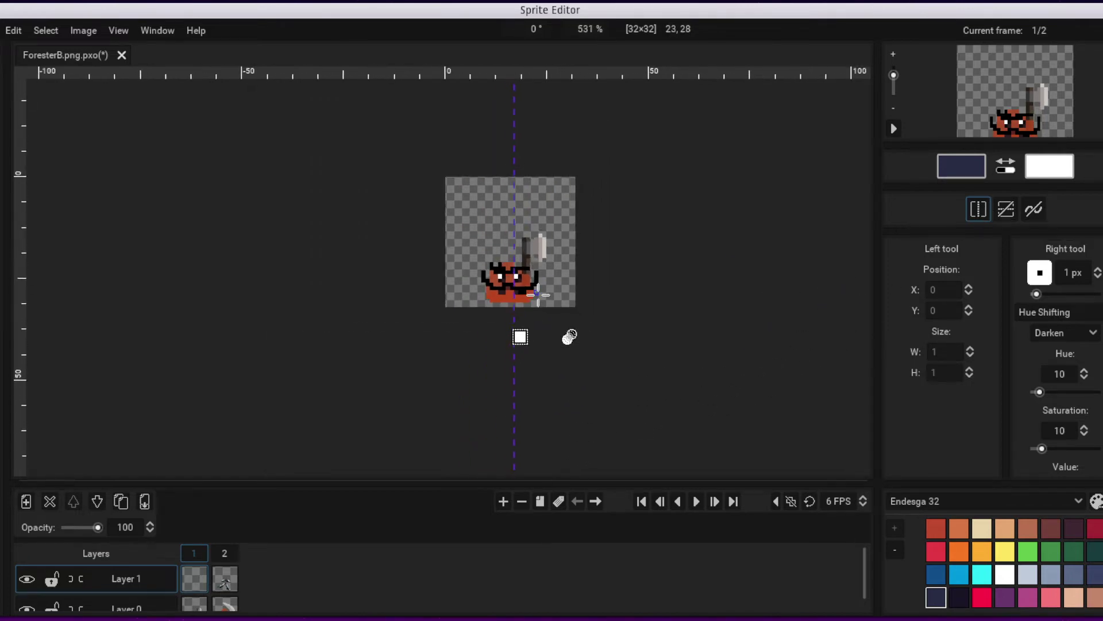
{"action": "scroll", "coordinate": [544, 155], "scroll_direction": "up", "scroll_amount": 4}
{"action": "left_click_drag", "start_coordinate": [564, 288], "coordinate": [592, 160]}
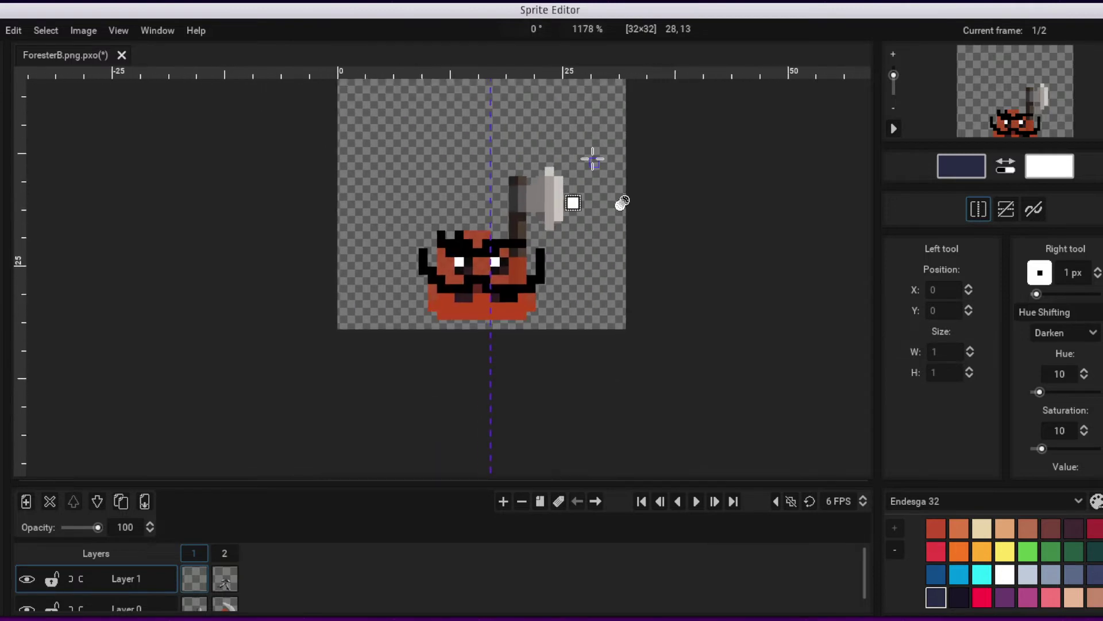
{"action": "scroll", "coordinate": [487, 282], "scroll_direction": "up", "scroll_amount": 3}
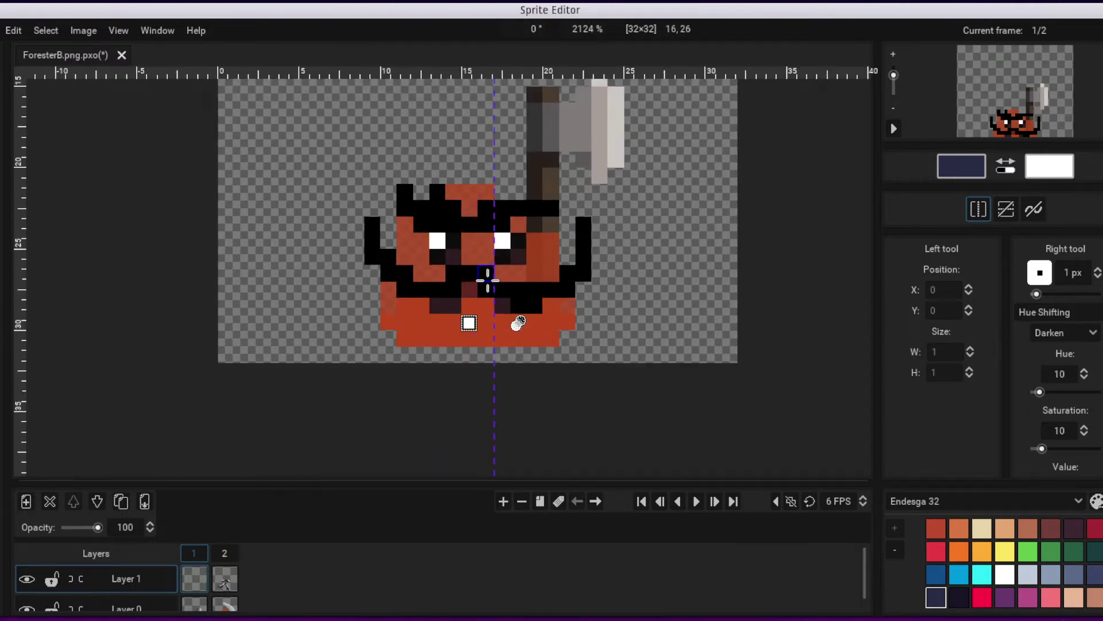
Draw mirrored dark navy strokes over the face and head outline, then undo them.
{"action": "key", "text": "b"}
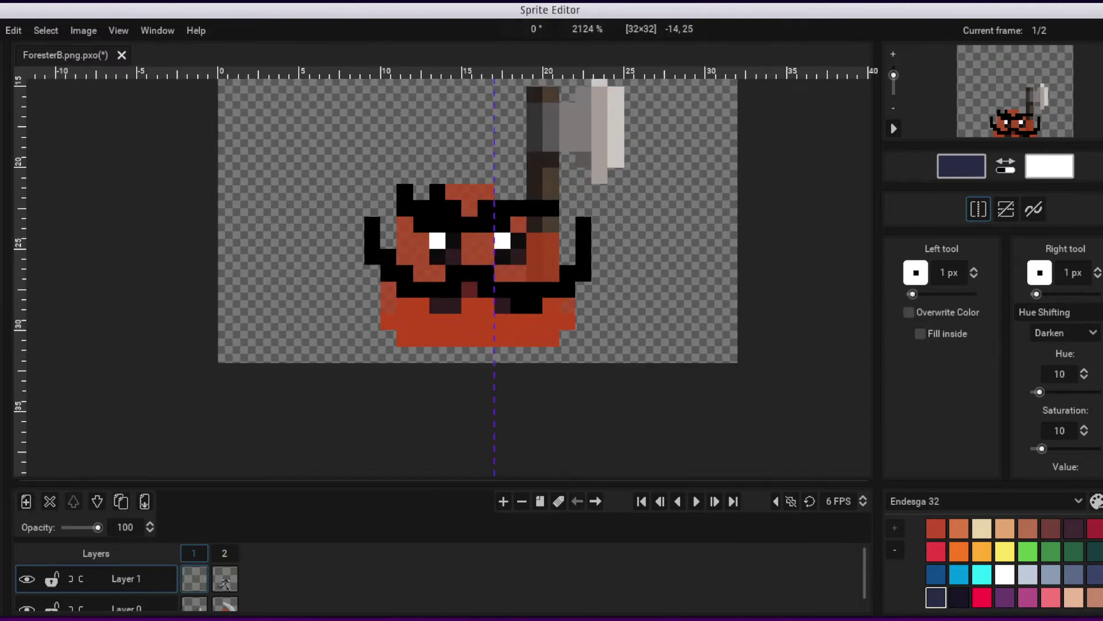
{"action": "left_click", "coordinate": [959, 597]}
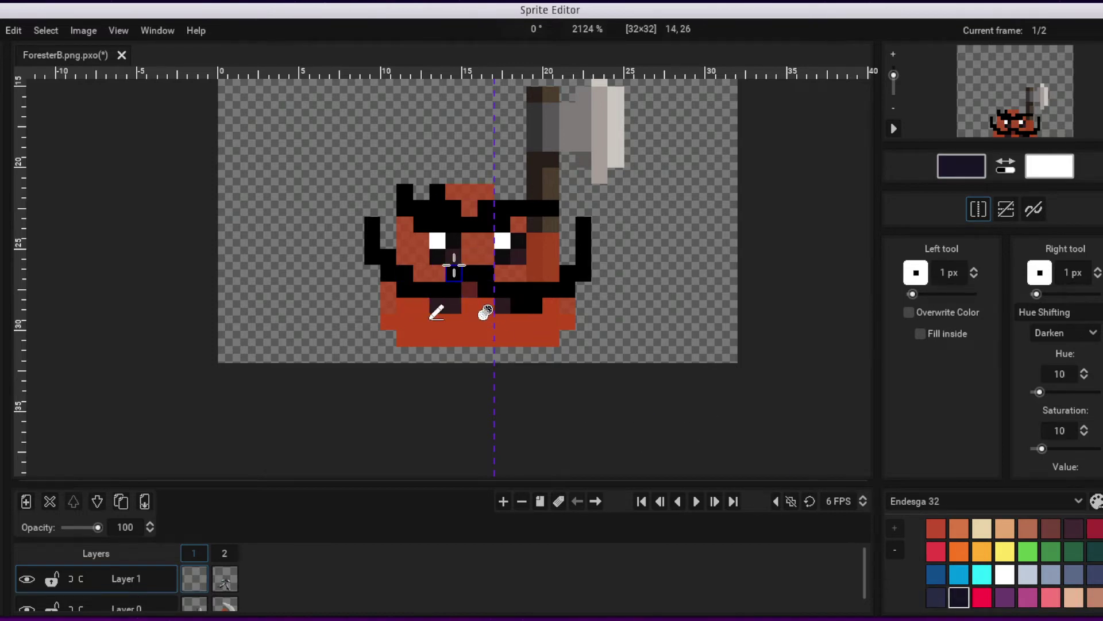
{"action": "mouse_move", "coordinate": [454, 266]}
{"action": "left_mouse_down"}
{"action": "mouse_move", "coordinate": [469, 275]}
{"action": "mouse_move", "coordinate": [405, 285]}
{"action": "mouse_move", "coordinate": [371, 253]}
{"action": "mouse_move", "coordinate": [424, 281]}
{"action": "mouse_move", "coordinate": [488, 285]}
{"action": "left_mouse_up"}
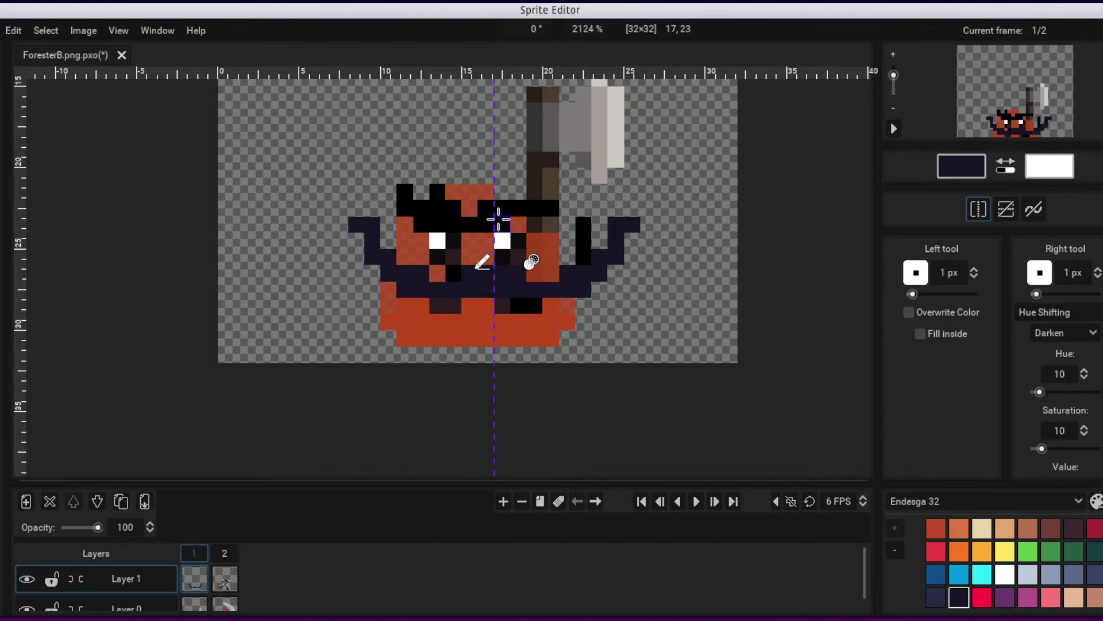
{"action": "mouse_move", "coordinate": [498, 219]}
{"action": "left_mouse_down"}
{"action": "mouse_move", "coordinate": [499, 203]}
{"action": "mouse_move", "coordinate": [409, 190]}
{"action": "left_mouse_up"}
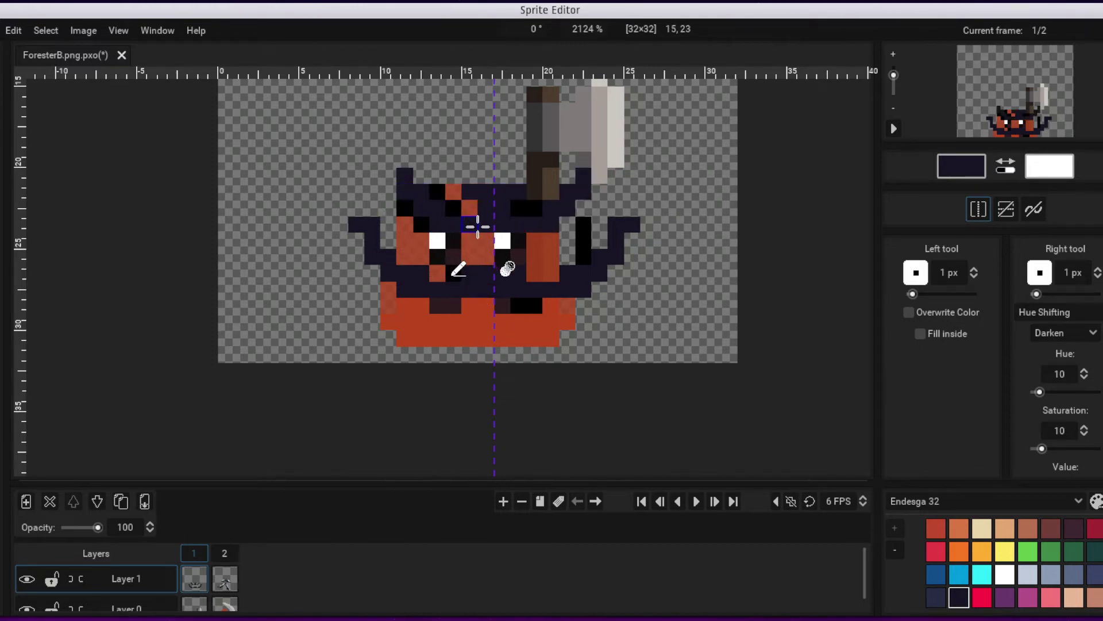
{"action": "left_click_drag", "start_coordinate": [477, 227], "coordinate": [488, 234]}
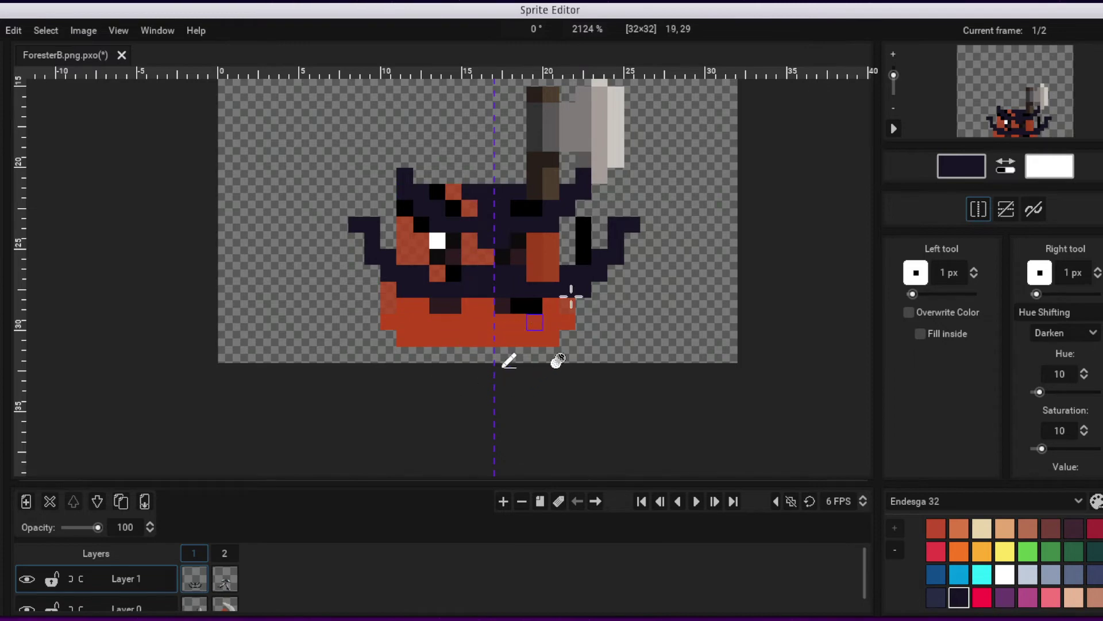
{"action": "key", "text": "ctrl+z"}
{"action": "key", "text": "ctrl+z"}
{"action": "key", "text": "ctrl+z"}
{"action": "key", "text": "ctrl+z"}
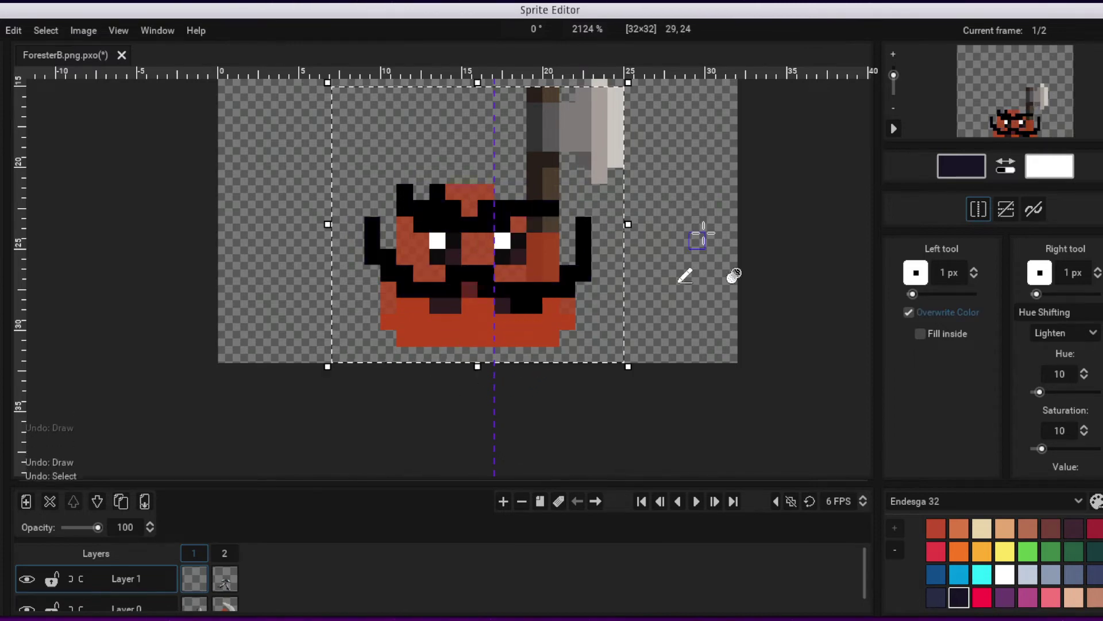
Turn off horizontal mirroring and repaint the lower-left outline in dark navy.
{"action": "mouse_move", "coordinate": [441, 226]}
{"action": "left_mouse_down"}
{"action": "mouse_move", "coordinate": [492, 251]}
{"action": "mouse_move", "coordinate": [588, 262]}
{"action": "mouse_move", "coordinate": [502, 206]}
{"action": "mouse_move", "coordinate": [567, 261]}
{"action": "mouse_move", "coordinate": [589, 256]}
{"action": "left_mouse_up"}
{"action": "left_click", "coordinate": [979, 209]}
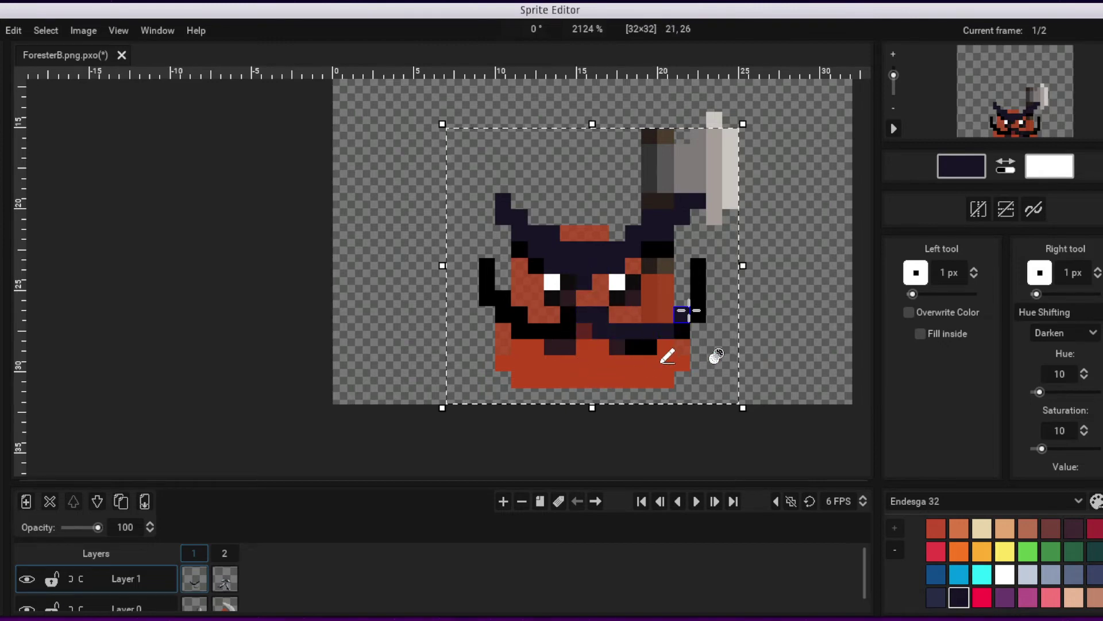
{"action": "mouse_move", "coordinate": [590, 324]}
{"action": "left_mouse_down"}
{"action": "mouse_move", "coordinate": [541, 337]}
{"action": "mouse_move", "coordinate": [476, 281]}
{"action": "mouse_move", "coordinate": [529, 342]}
{"action": "mouse_move", "coordinate": [486, 256]}
{"action": "left_mouse_up"}
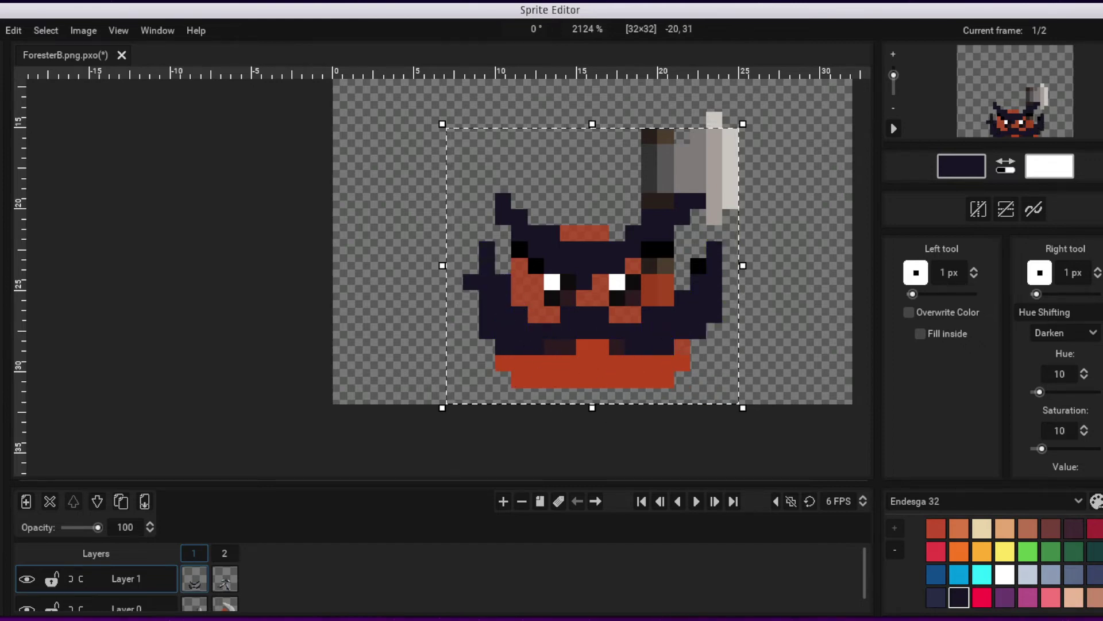
Hue-shift lighten the outline on both horns, the helmet brow and both body sides.
{"action": "key", "text": "u"}
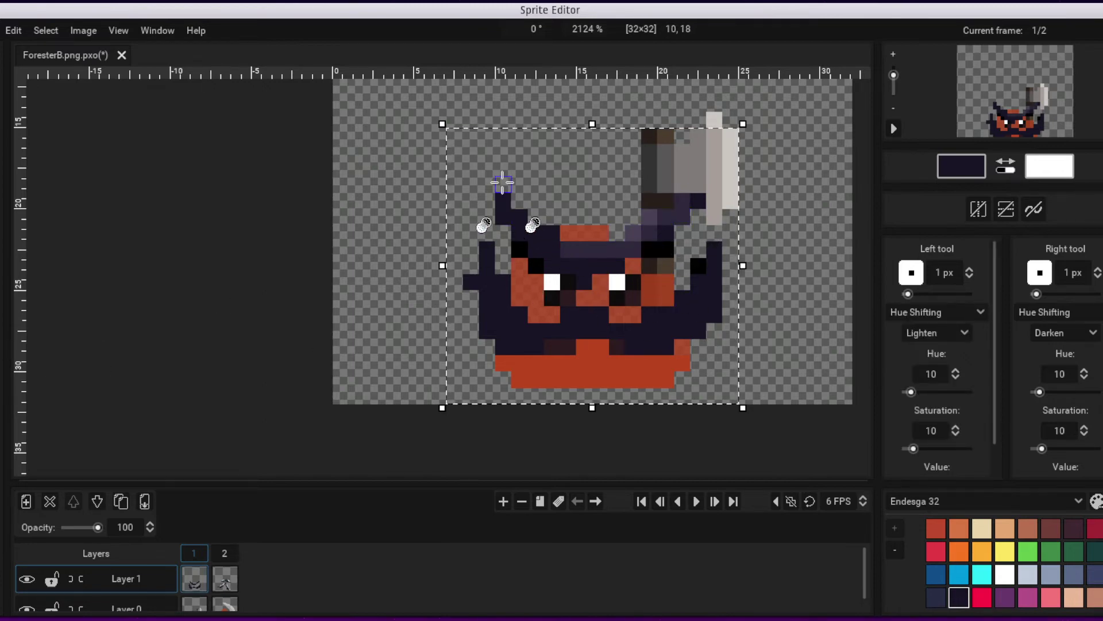
{"action": "mouse_move", "coordinate": [501, 199]}
{"action": "left_mouse_down"}
{"action": "mouse_move", "coordinate": [527, 222]}
{"action": "mouse_move", "coordinate": [667, 205]}
{"action": "left_mouse_up"}
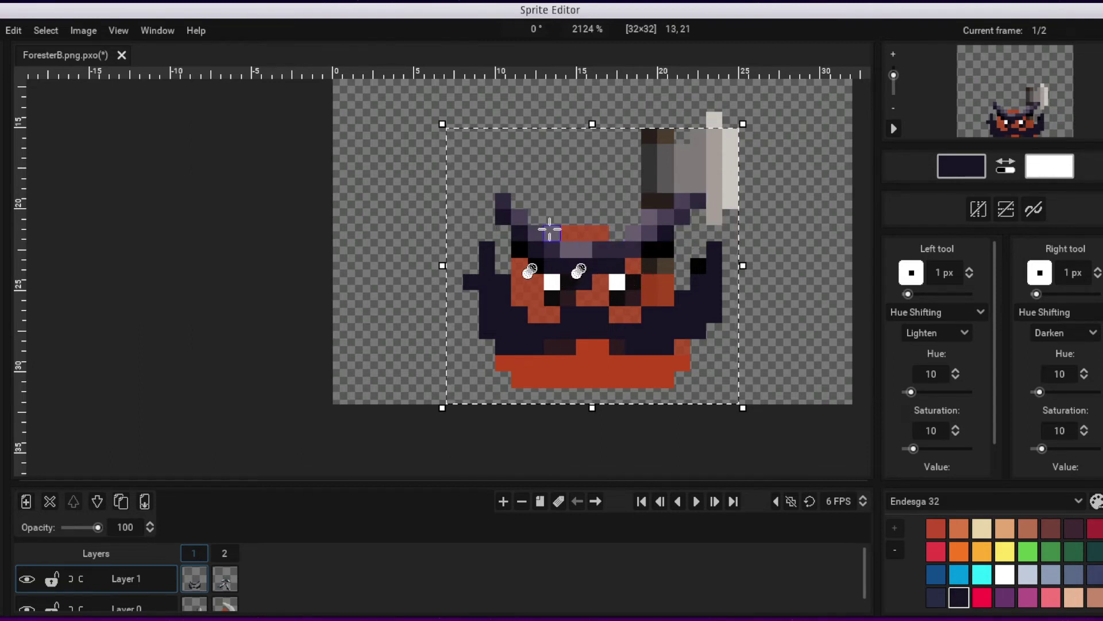
{"action": "left_click_drag", "start_coordinate": [550, 229], "coordinate": [503, 201]}
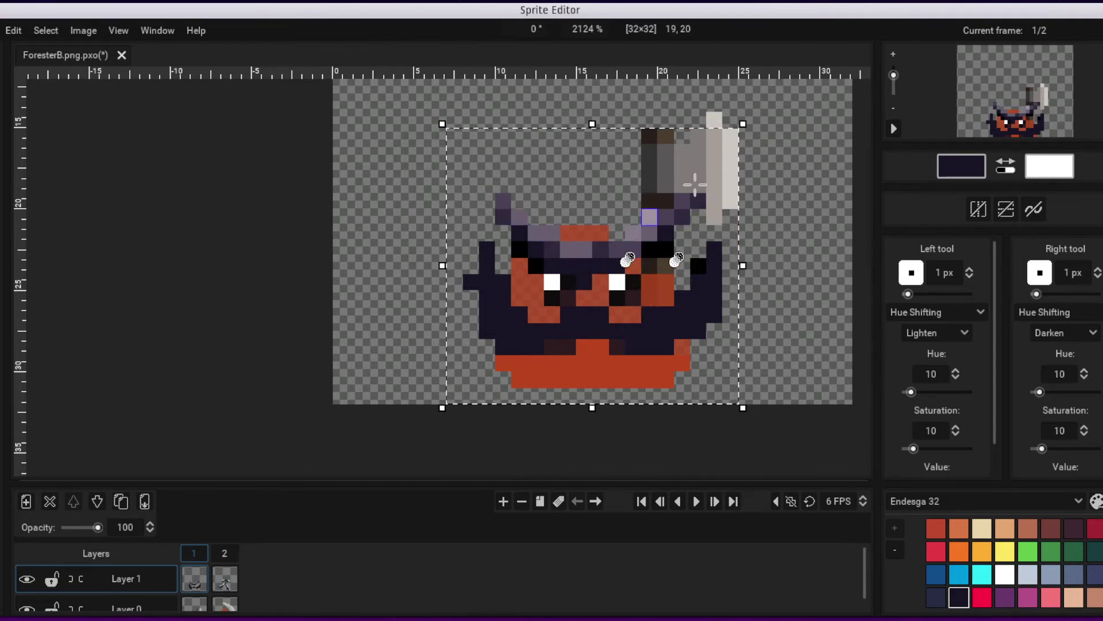
{"action": "mouse_move", "coordinate": [601, 267]}
{"action": "left_mouse_down"}
{"action": "mouse_move", "coordinate": [568, 268]}
{"action": "mouse_move", "coordinate": [584, 251]}
{"action": "left_mouse_up"}
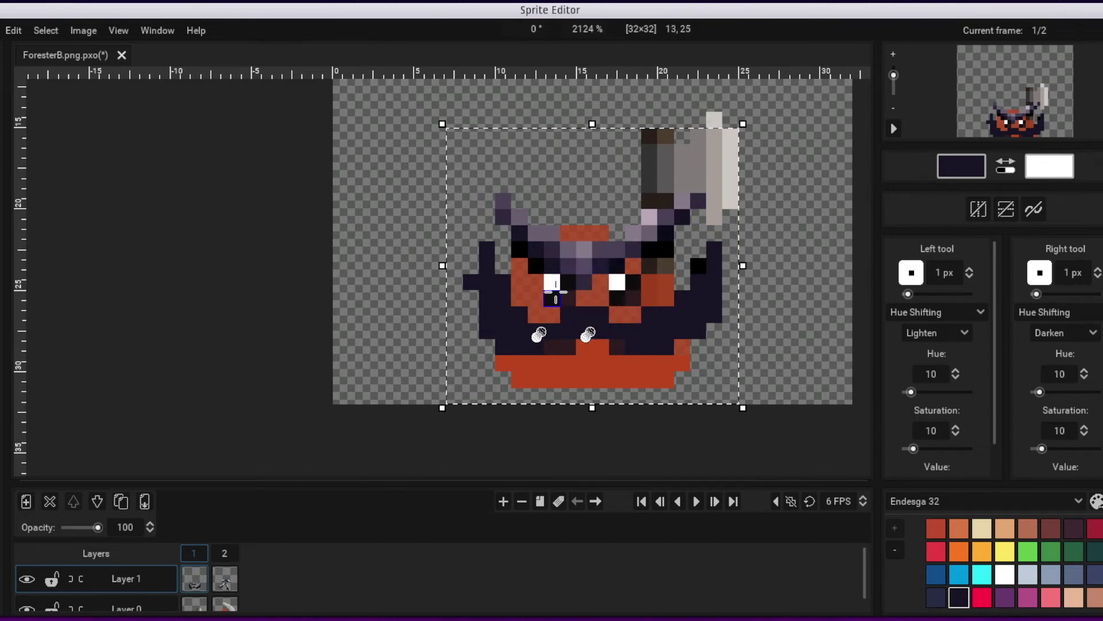
{"action": "left_click_drag", "start_coordinate": [694, 196], "coordinate": [664, 219]}
{"action": "mouse_move", "coordinate": [497, 195]}
{"action": "left_mouse_down"}
{"action": "mouse_move", "coordinate": [540, 228]}
{"action": "mouse_move", "coordinate": [595, 245]}
{"action": "left_mouse_up"}
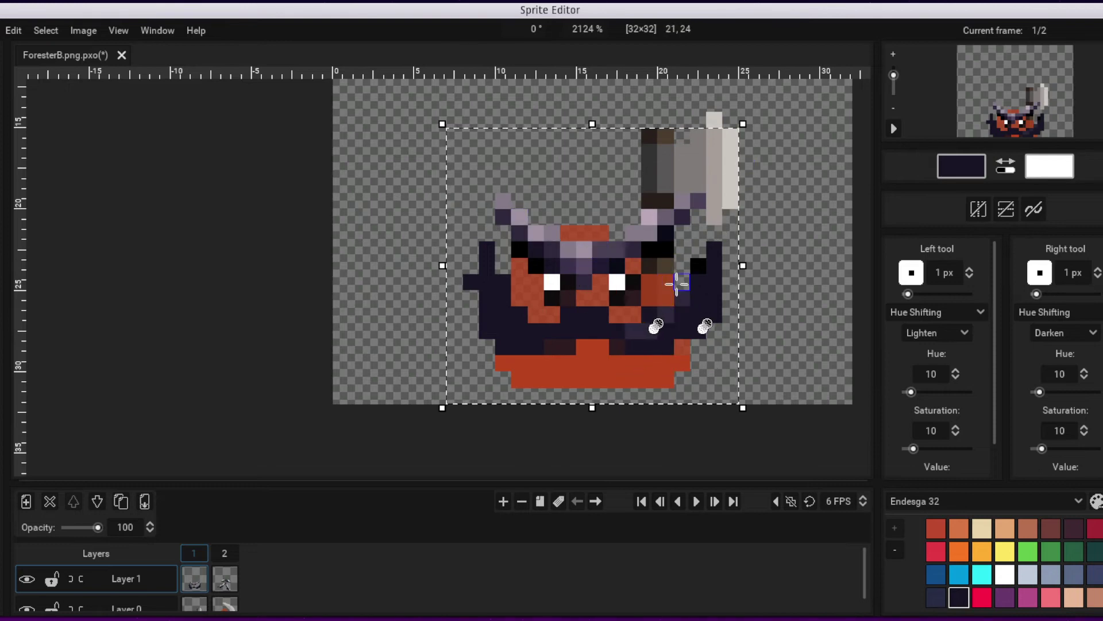
{"action": "mouse_move", "coordinate": [676, 283]}
{"action": "left_mouse_down"}
{"action": "mouse_move", "coordinate": [643, 318]}
{"action": "mouse_move", "coordinate": [708, 259]}
{"action": "left_mouse_up"}
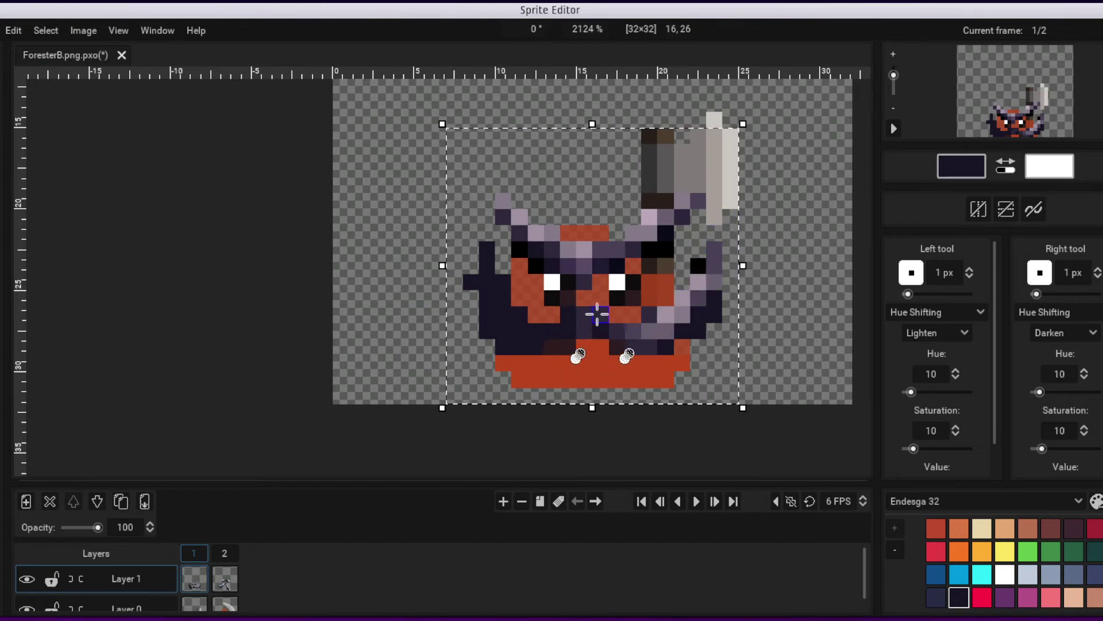
{"action": "mouse_move", "coordinate": [554, 333]}
{"action": "left_mouse_down"}
{"action": "mouse_move", "coordinate": [517, 321]}
{"action": "mouse_move", "coordinate": [483, 263]}
{"action": "mouse_move", "coordinate": [502, 305]}
{"action": "mouse_move", "coordinate": [593, 371]}
{"action": "left_mouse_up"}
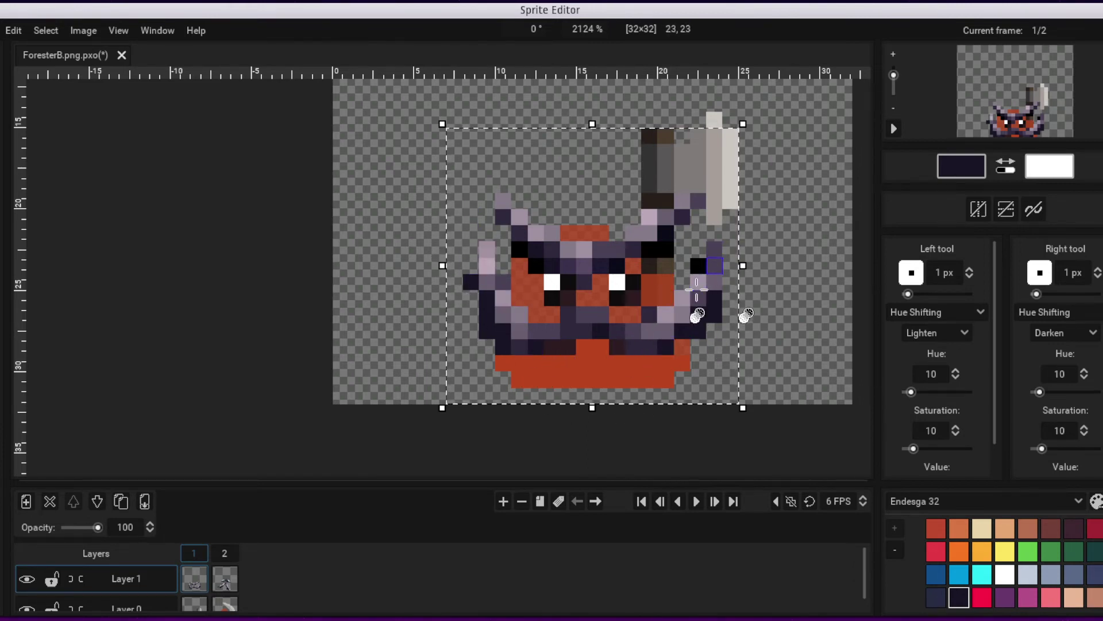
{"action": "left_click_drag", "start_coordinate": [994, 106], "coordinate": [996, 85]}
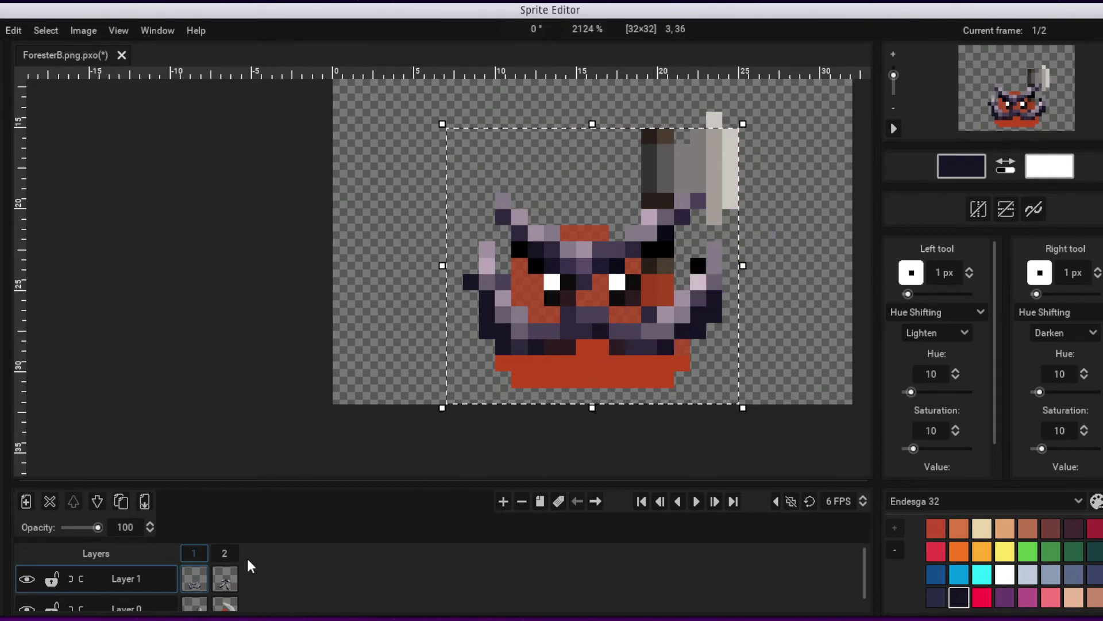
Review both animation frames, return to frame 1, and save the forester project.
{"action": "left_click", "coordinate": [226, 558]}
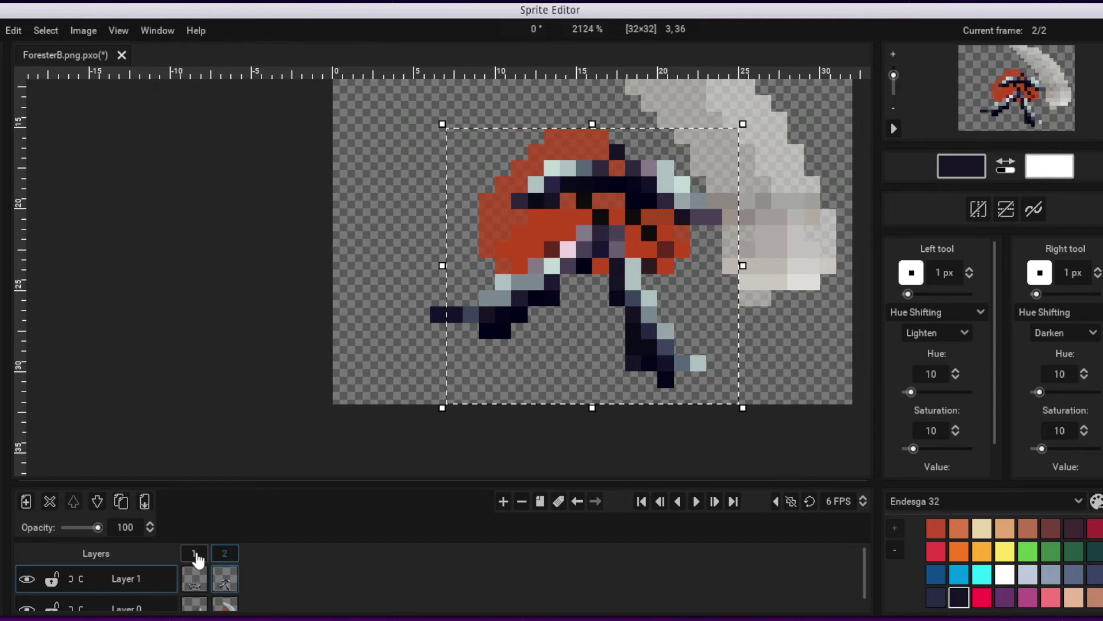
{"action": "left_click", "coordinate": [195, 554]}
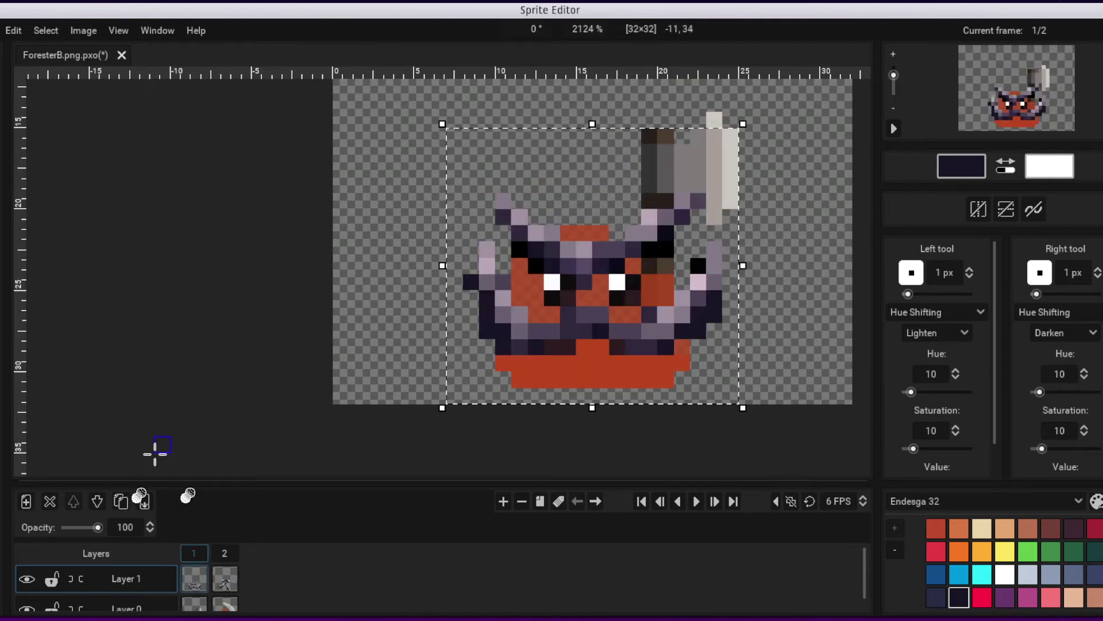
{"action": "key", "text": "ctrl+s"}
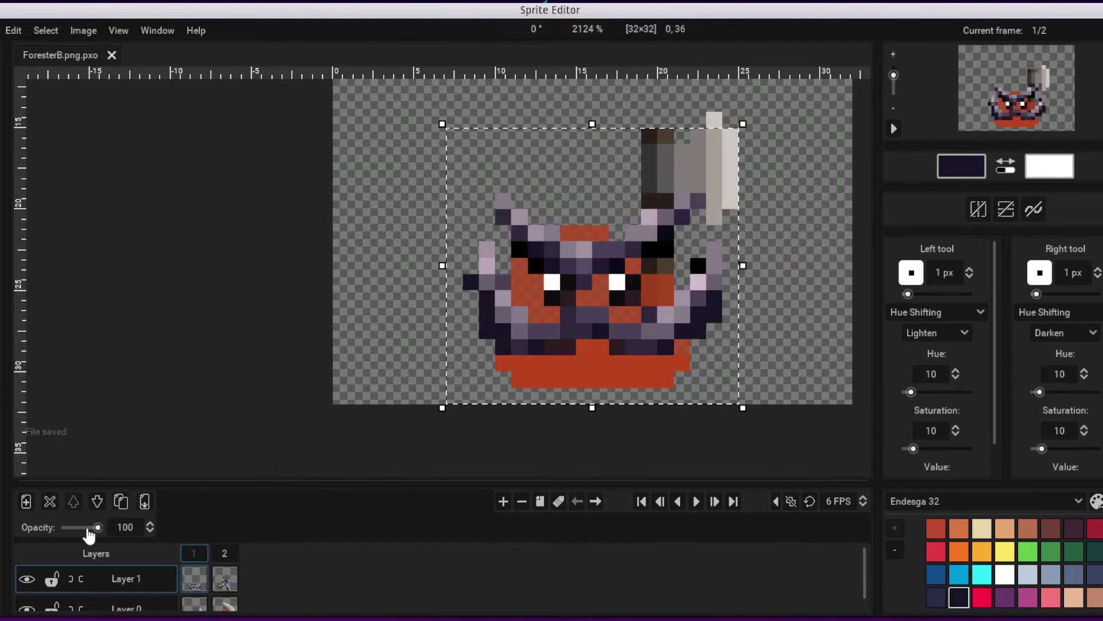
Export the first frame as ForesterB.png using the Frame export settings.
{"action": "scroll", "coordinate": [305, 563], "scroll_direction": "down", "scroll_amount": 2}
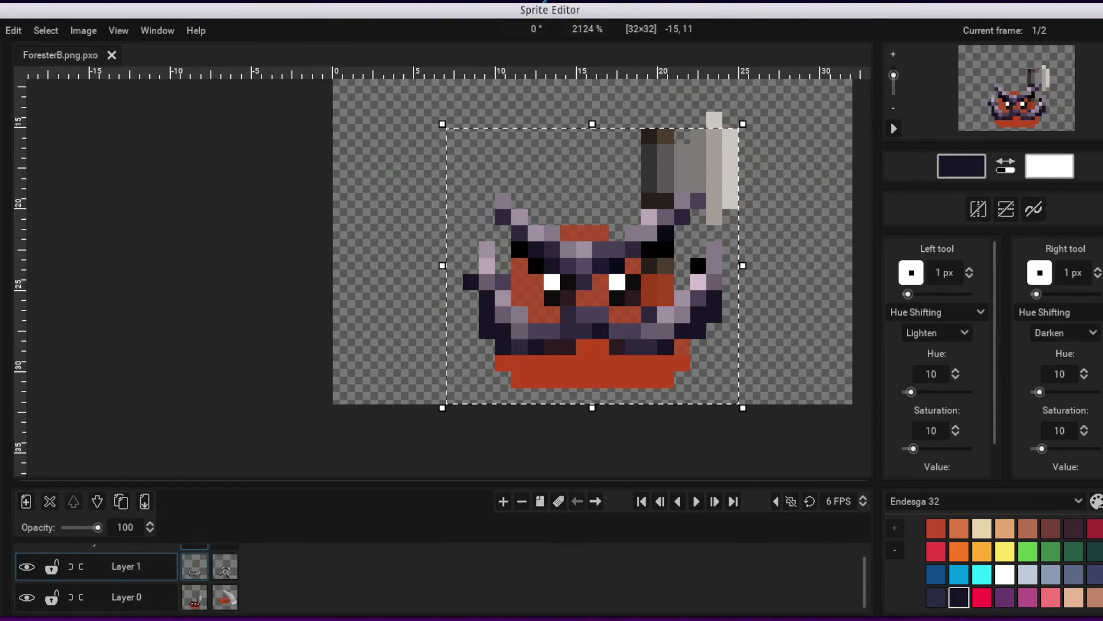
{"action": "left_click", "coordinate": [0, 30]}
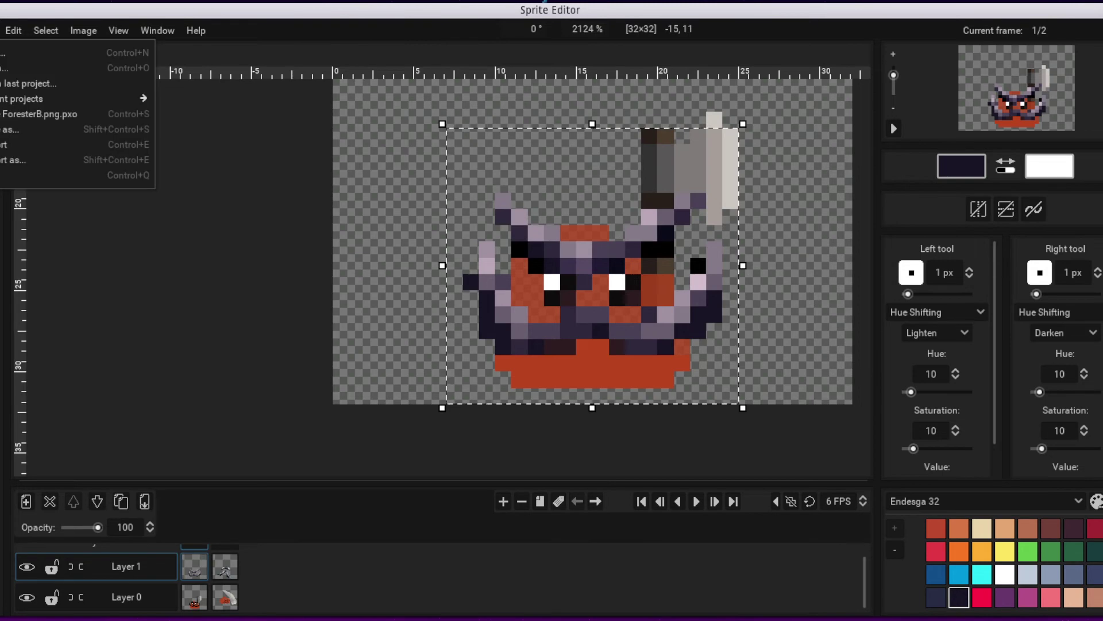
{"action": "left_click", "coordinate": [9, 157]}
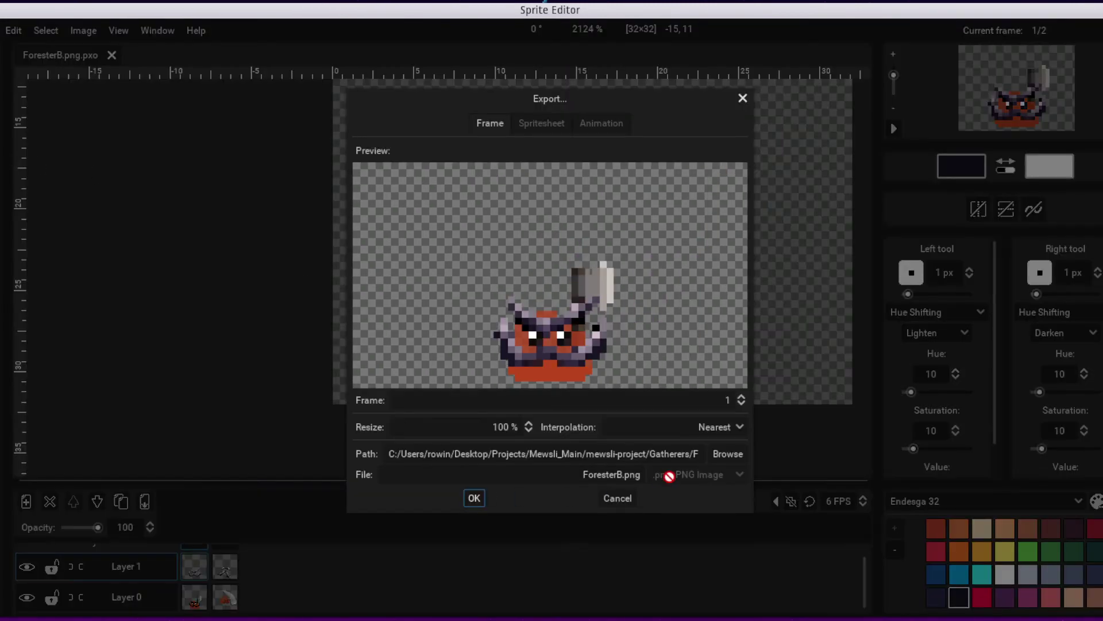
{"action": "left_click", "coordinate": [467, 499]}
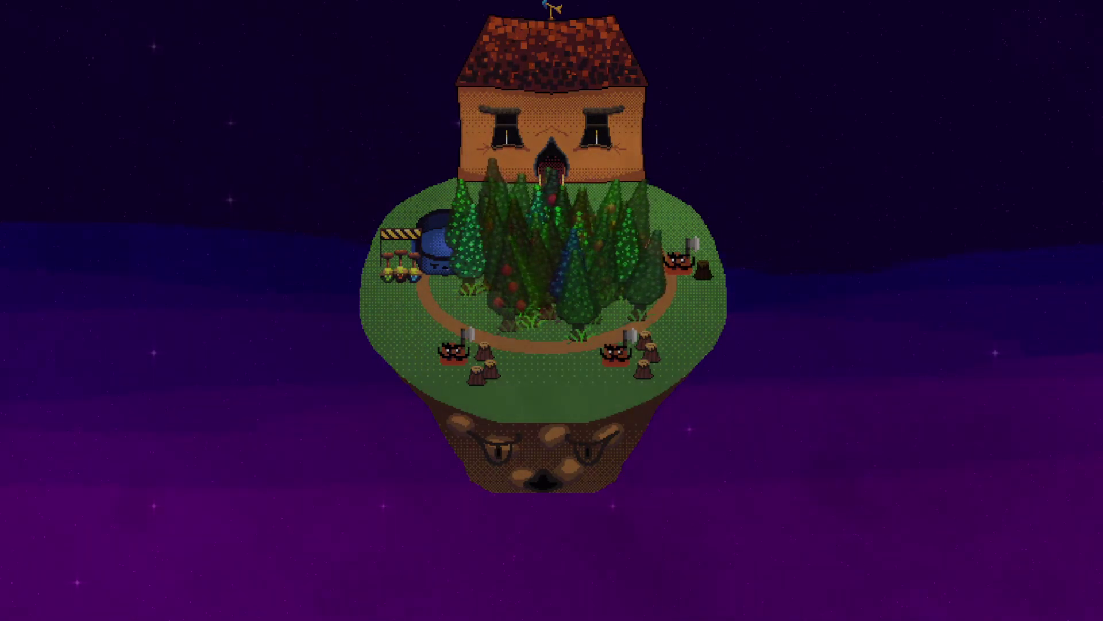
Export both frames as a 2-column spritesheet PNG, overwriting ForesterB.png.
{"action": "key", "text": "alt+Tab"}
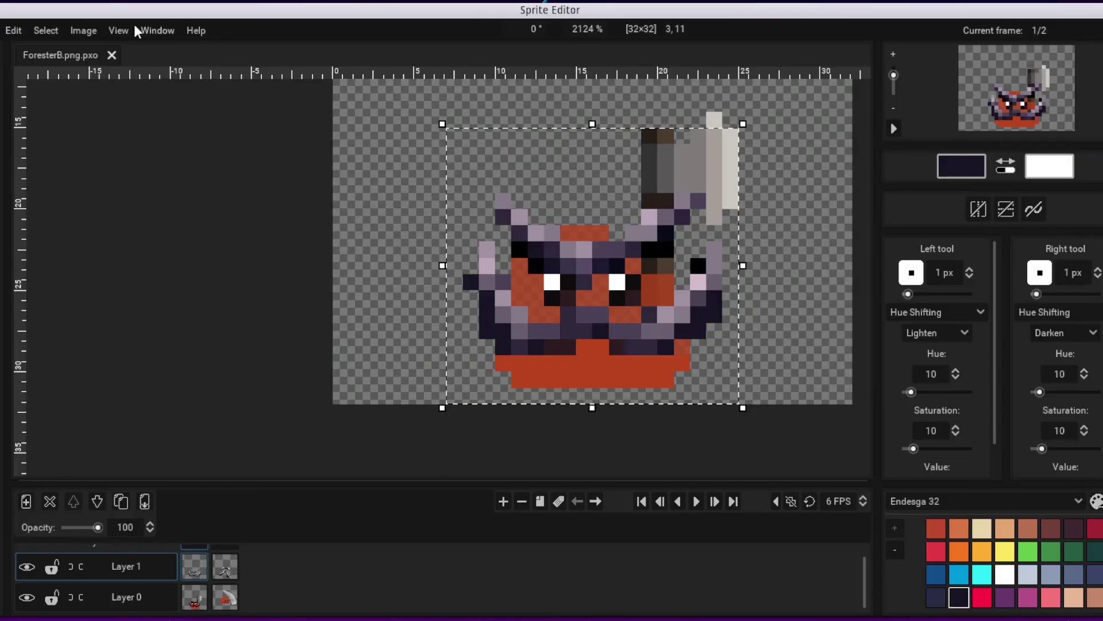
{"action": "left_click", "coordinate": [6, 31]}
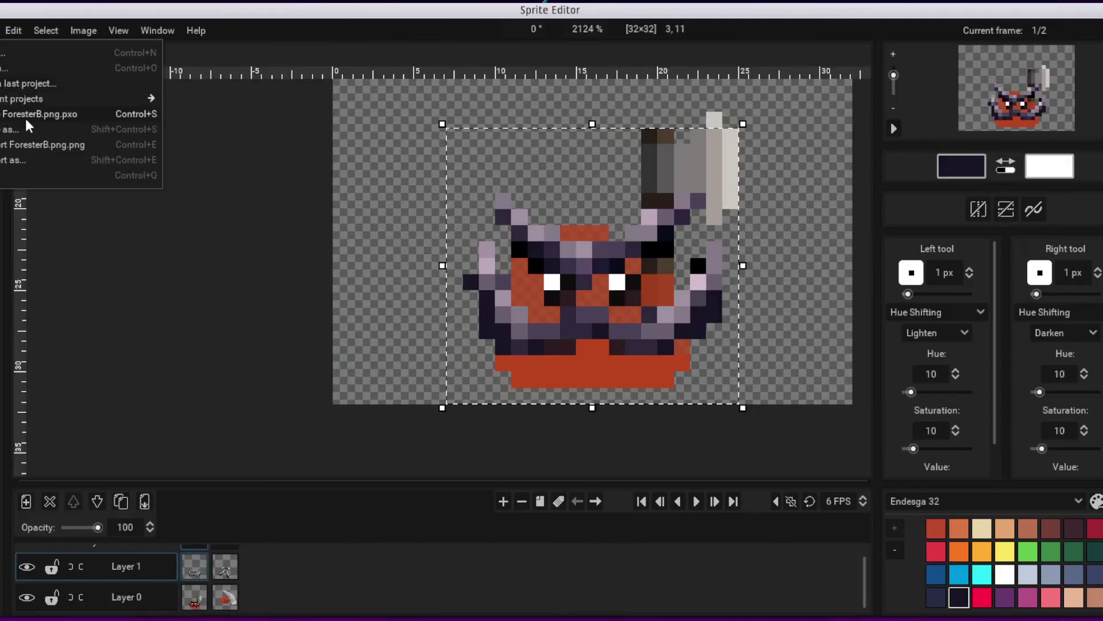
{"action": "left_click", "coordinate": [12, 160]}
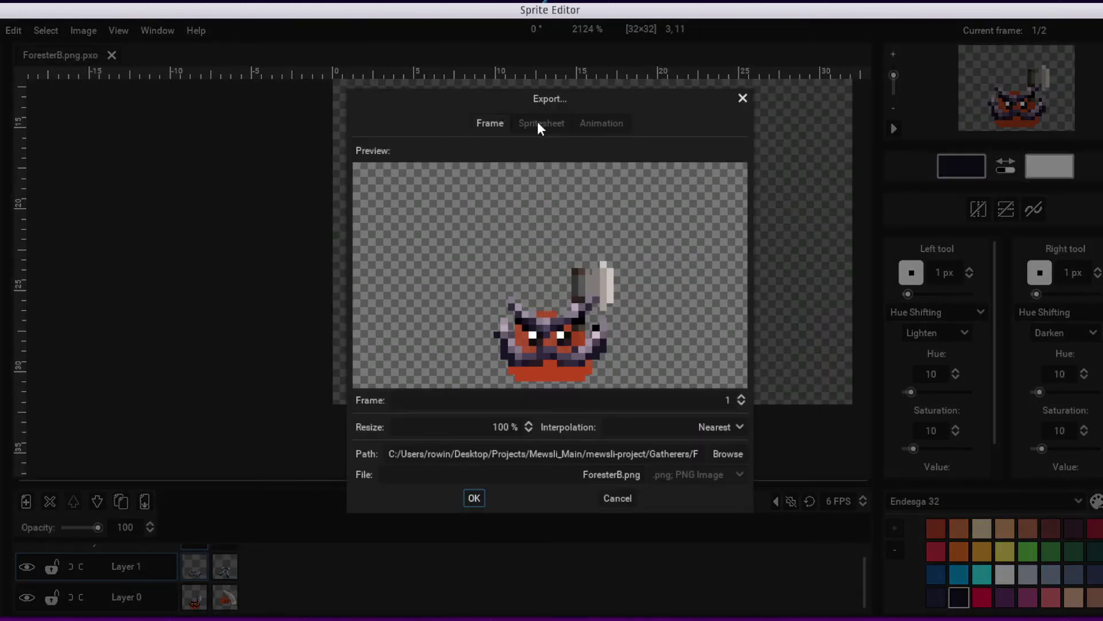
{"action": "left_click", "coordinate": [539, 126]}
{"action": "left_click", "coordinate": [725, 401]}
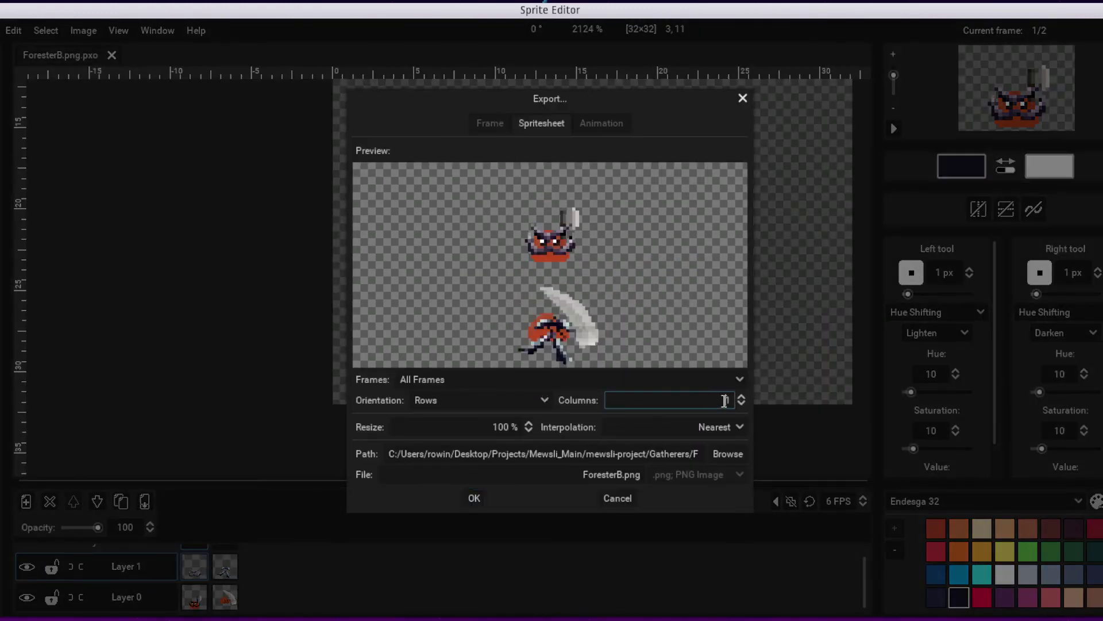
{"action": "left_click", "coordinate": [742, 398]}
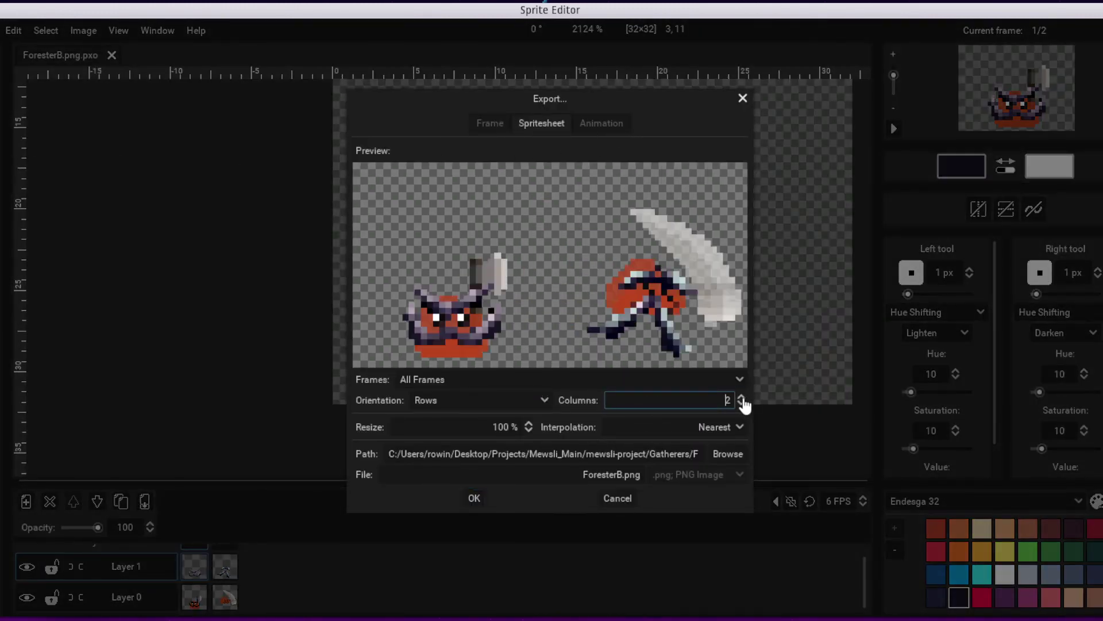
{"action": "left_click", "coordinate": [473, 498]}
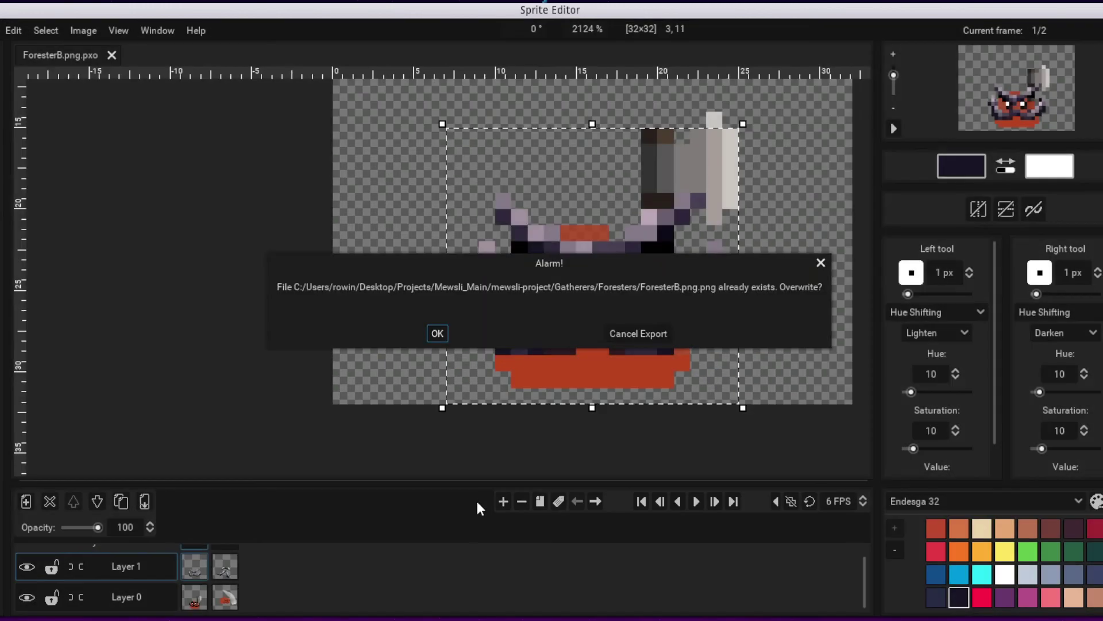
{"action": "left_click", "coordinate": [437, 334]}
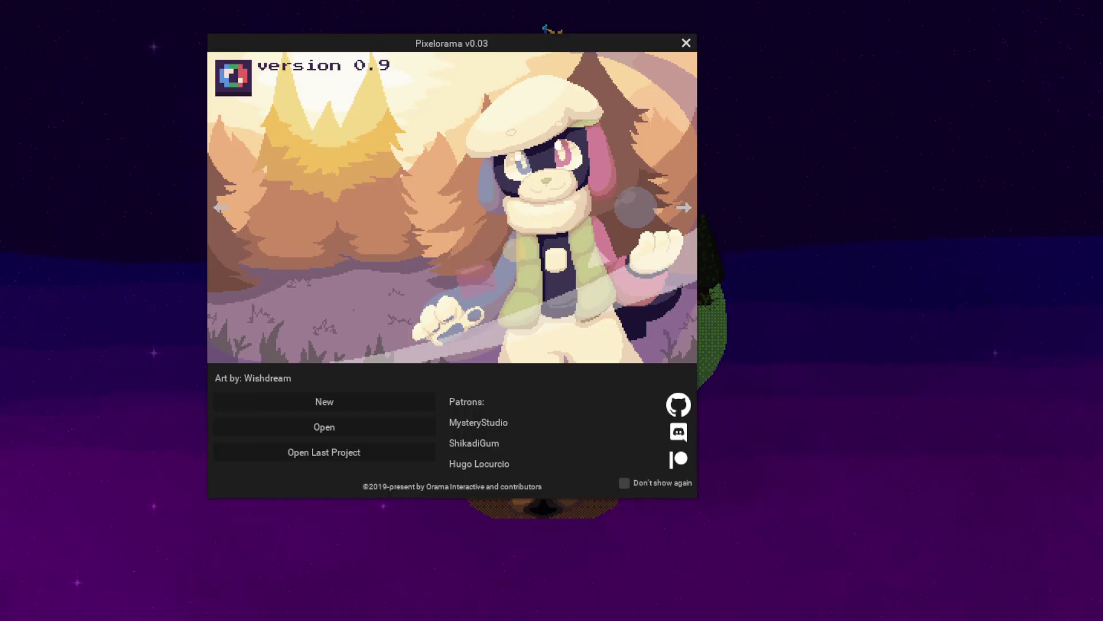
Dismiss the welcome screen and restore the autosaved ForesterB.png.pxo project.
{"action": "key", "text": "Escape"}
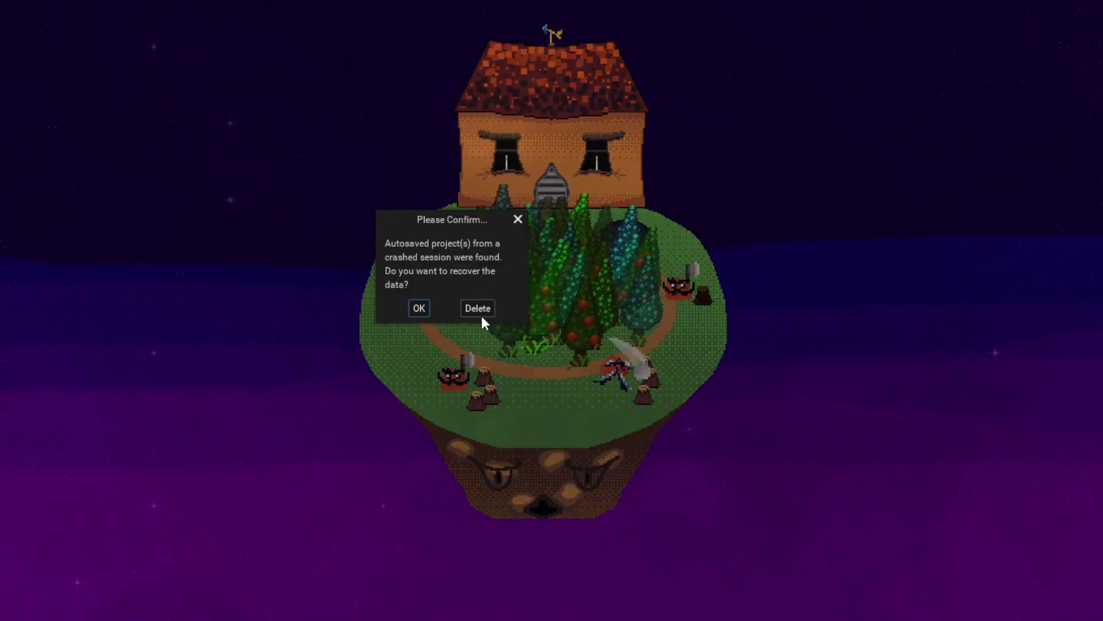
{"action": "left_click", "coordinate": [419, 308]}
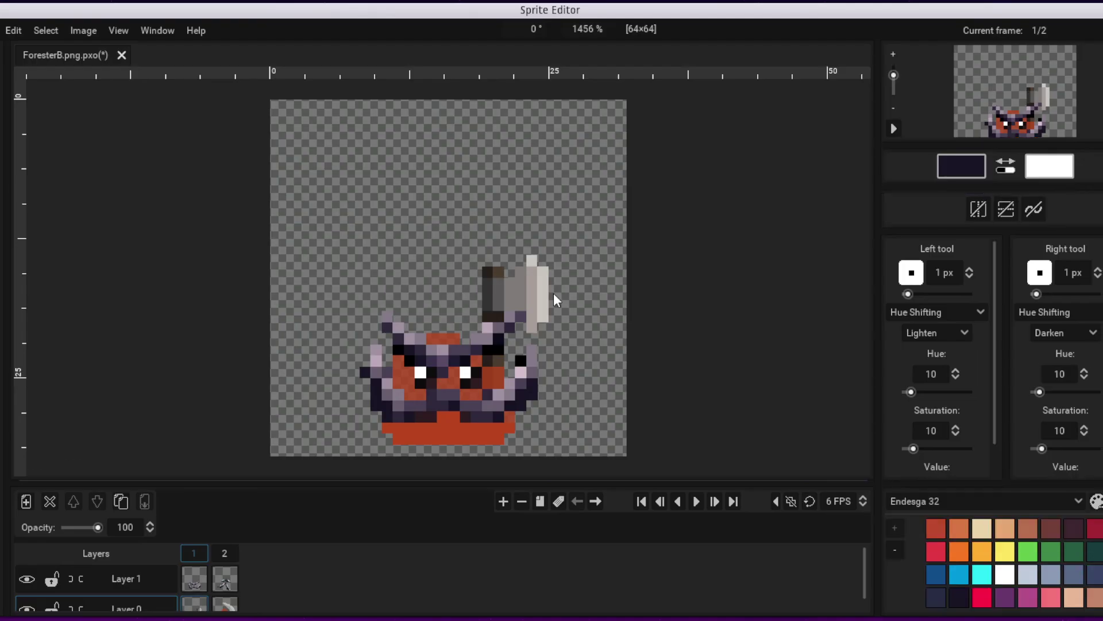